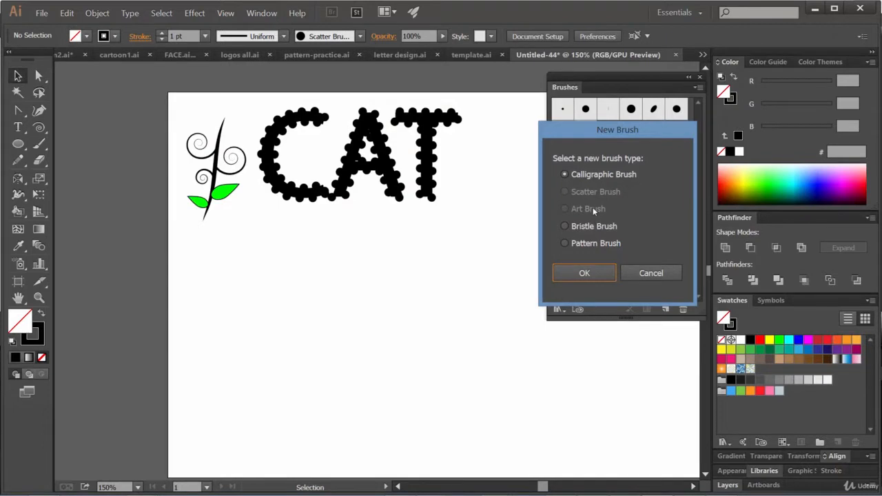
Step: Dismiss the new brush dialog and draw a narrow vertical ellipse about 23 px wide and 175 px high below the CAT lettering
{"action": "left_click", "coordinate": [647, 275]}
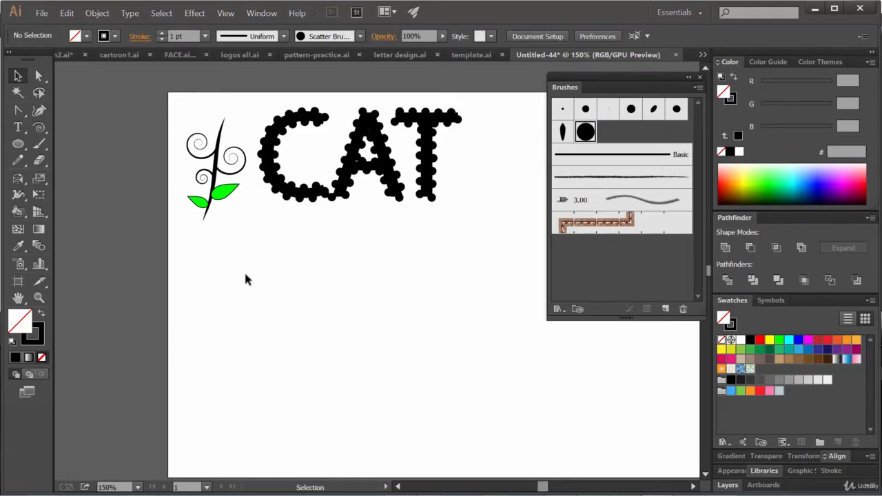
{"action": "left_click_drag", "start_coordinate": [18, 145], "coordinate": [75, 177]}
{"action": "left_click_drag", "start_coordinate": [260, 237], "coordinate": [275, 357]}
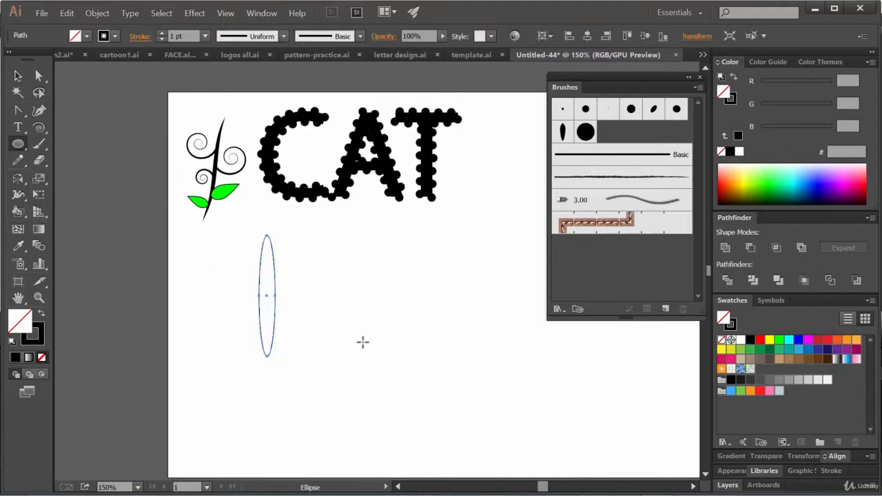
Step: Convert the ellipse's top and bottom anchor points to sharp corners with the Anchor Point tool
{"action": "left_click_drag", "start_coordinate": [18, 111], "coordinate": [80, 161]}
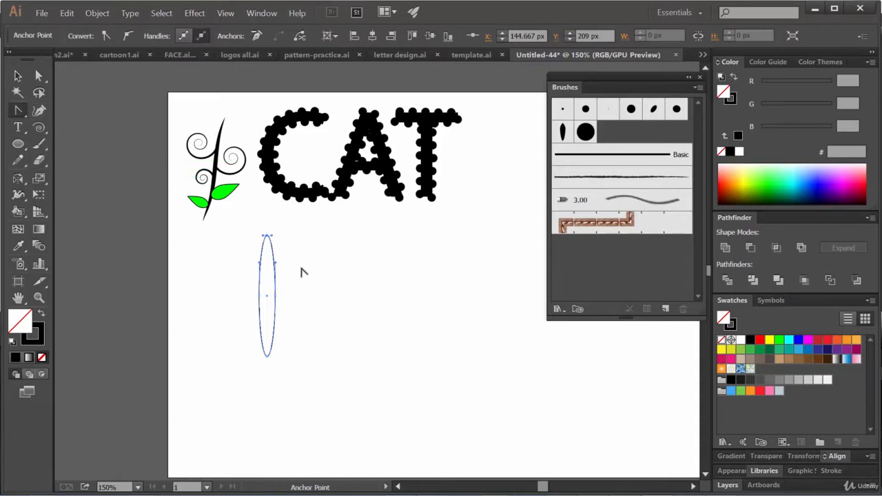
{"action": "left_click", "coordinate": [268, 236]}
{"action": "left_click", "coordinate": [268, 357]}
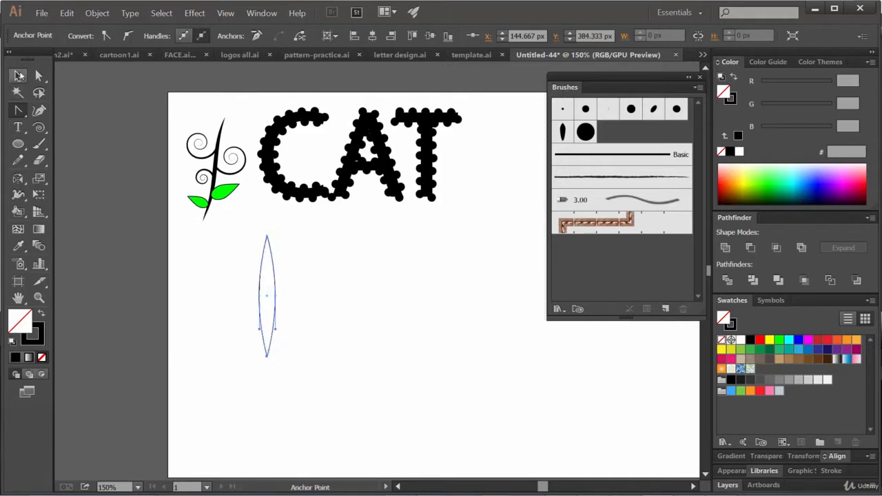
{"action": "left_click", "coordinate": [19, 75]}
{"action": "left_click", "coordinate": [38, 75]}
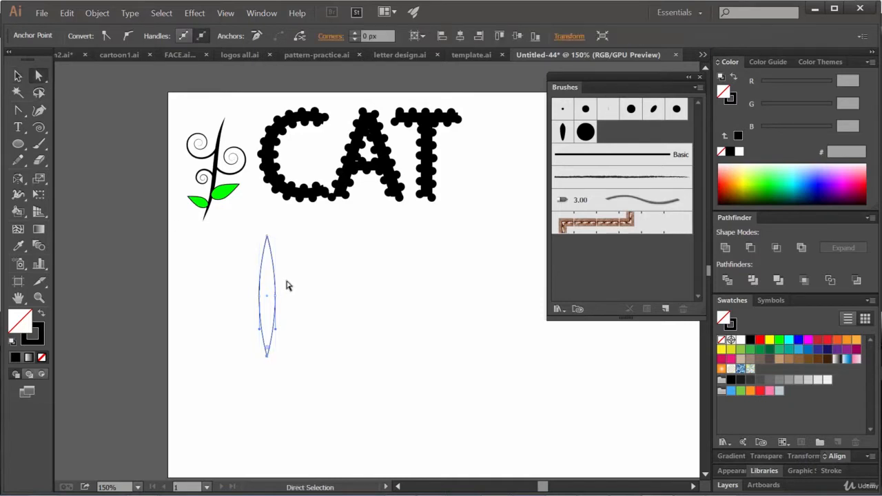
{"action": "left_click", "coordinate": [271, 290]}
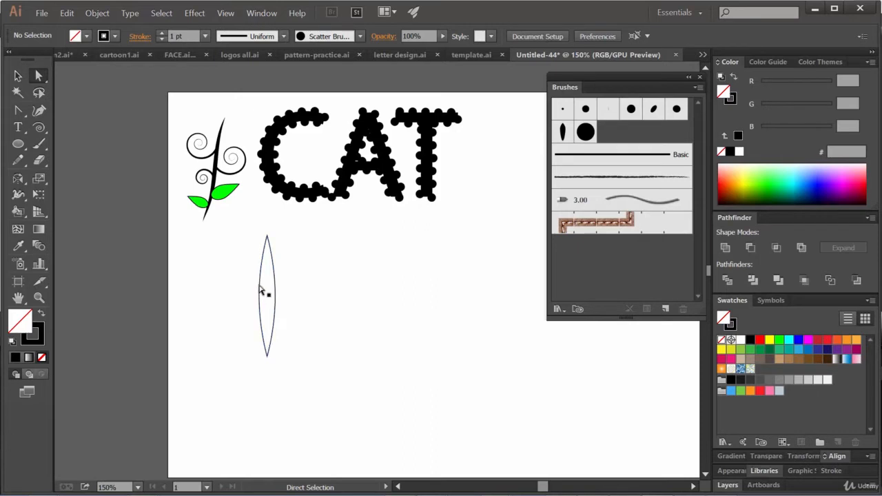
{"action": "left_click", "coordinate": [86, 37]}
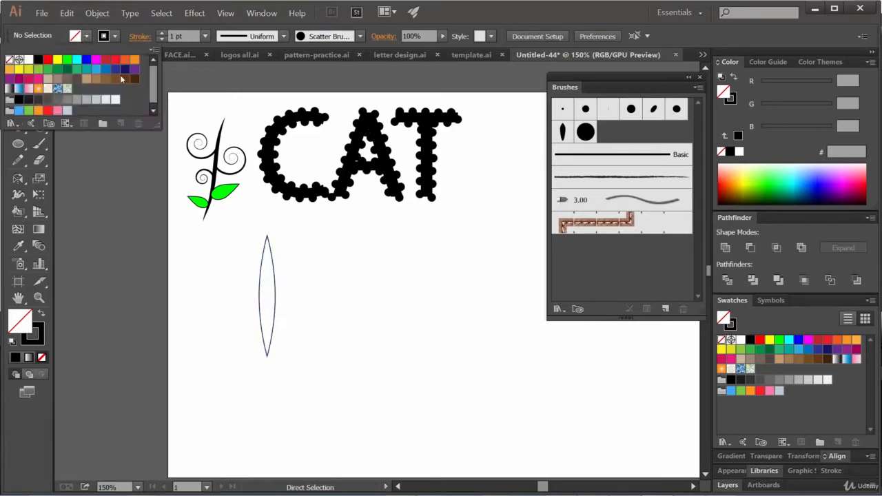
{"action": "left_click", "coordinate": [38, 59]}
{"action": "left_click", "coordinate": [116, 38]}
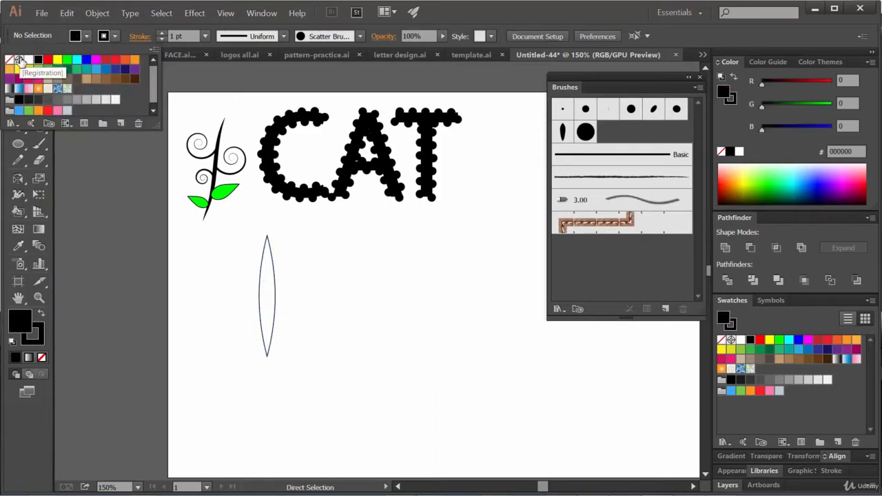
{"action": "left_click", "coordinate": [11, 61]}
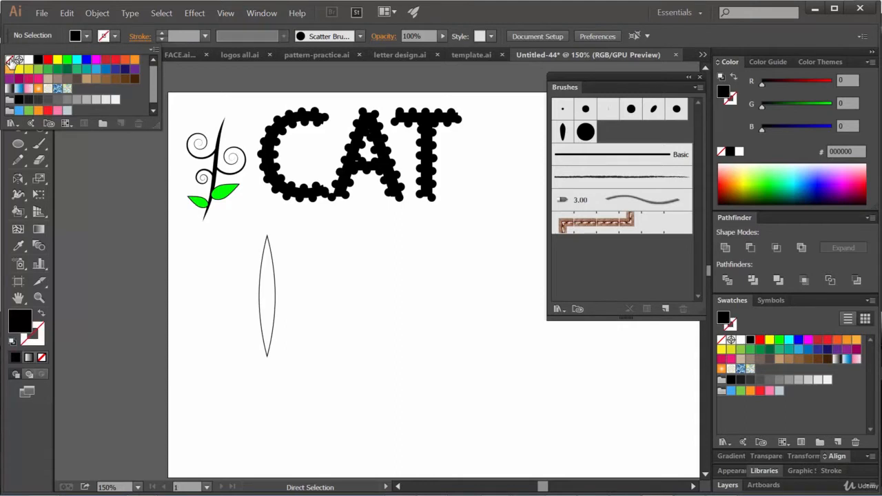
{"action": "left_click", "coordinate": [273, 260]}
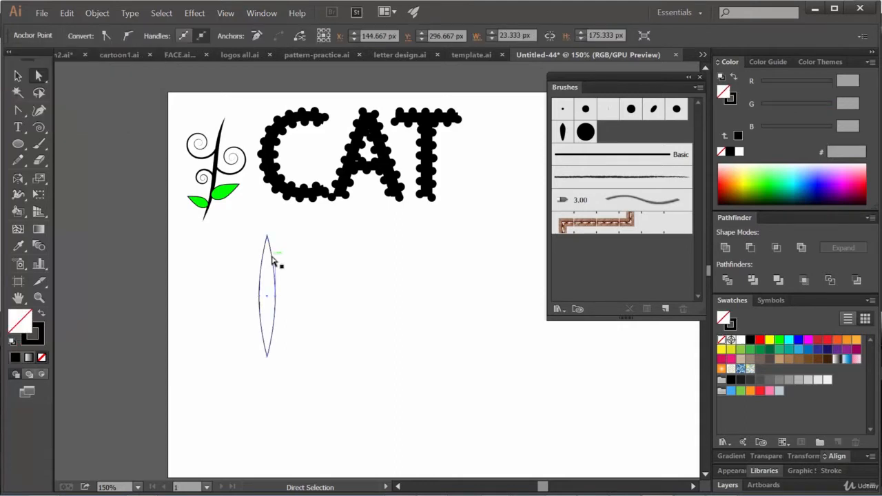
Step: Select the whole pointed ellipse, fill it with black and set its stroke to None
{"action": "key", "text": "v"}
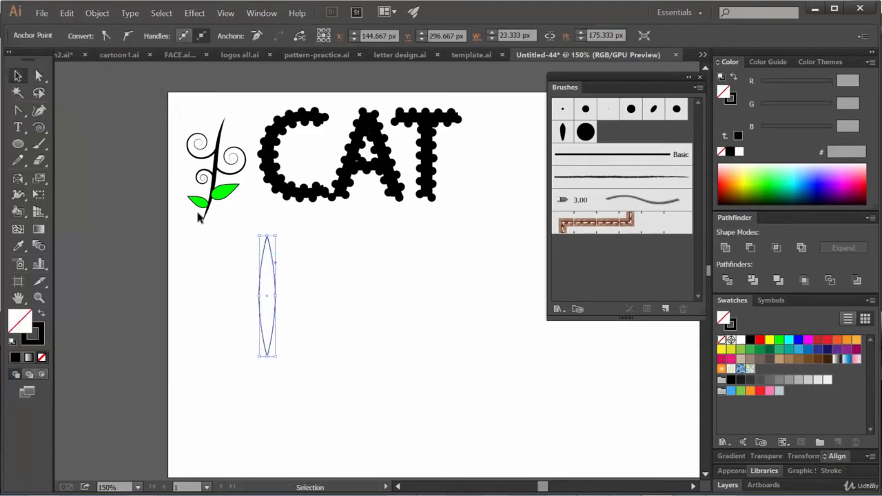
{"action": "left_click", "coordinate": [272, 276]}
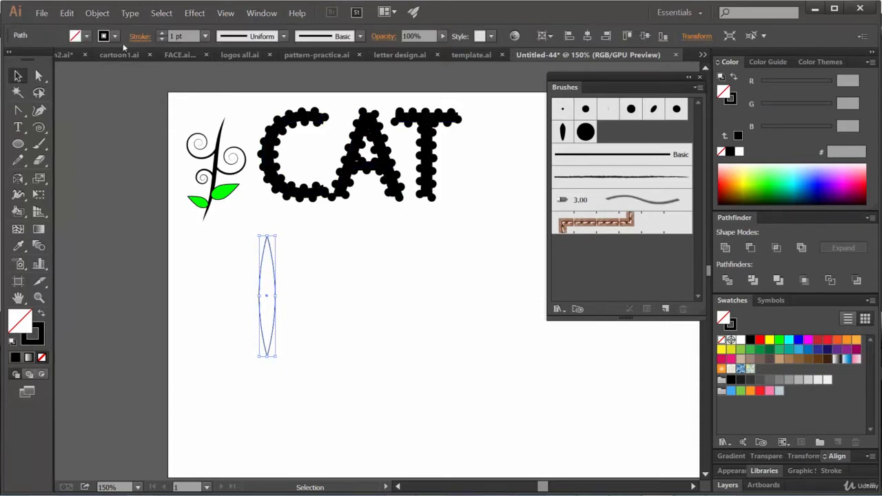
{"action": "left_click", "coordinate": [87, 38]}
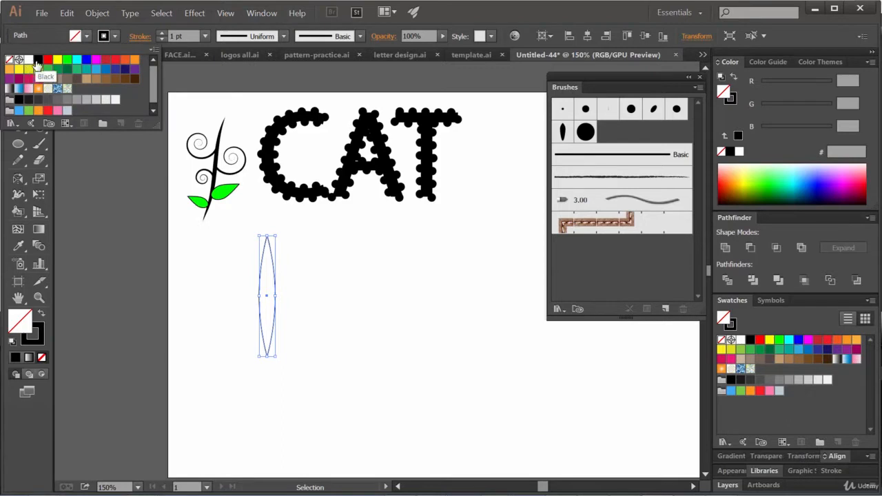
{"action": "left_click", "coordinate": [38, 61]}
{"action": "left_click", "coordinate": [109, 40]}
{"action": "left_click", "coordinate": [108, 40]}
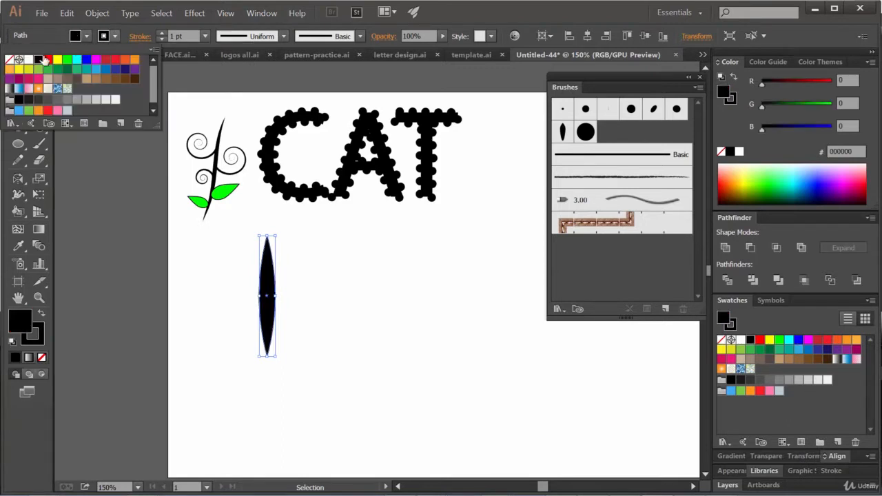
{"action": "left_click", "coordinate": [9, 60]}
{"action": "left_click", "coordinate": [319, 308]}
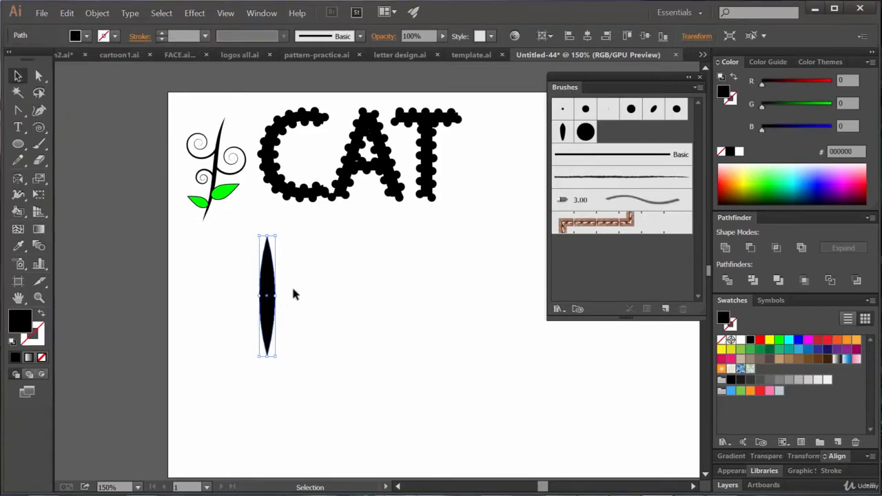
Step: Start a new art brush from the black pointed ellipse and shift the brush options dialog to uncover the workspace
{"action": "left_click", "coordinate": [667, 309]}
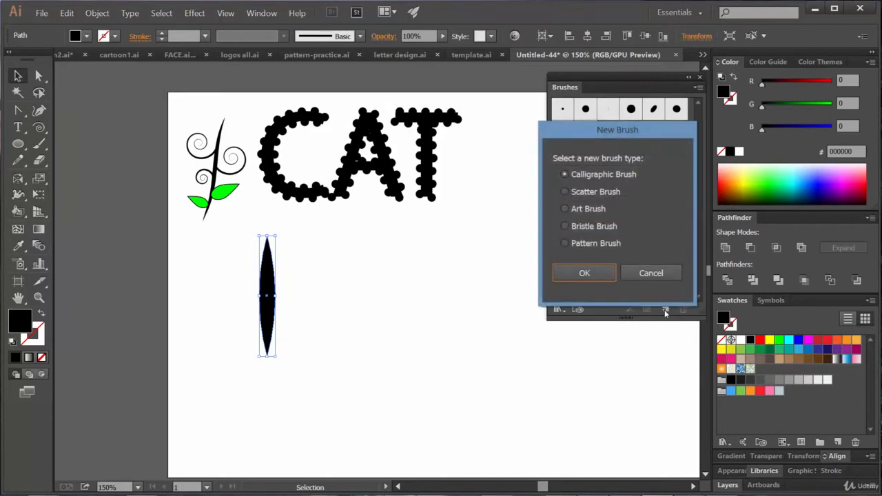
{"action": "left_click", "coordinate": [590, 210]}
{"action": "left_click", "coordinate": [601, 276]}
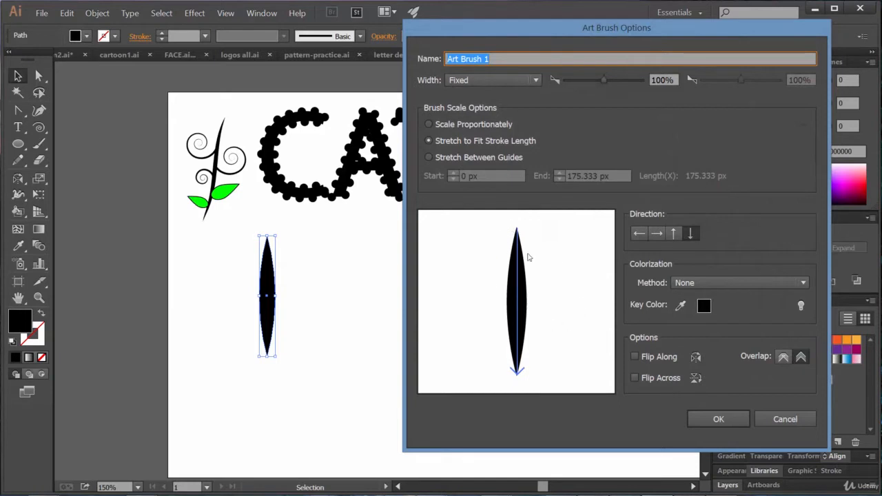
{"action": "left_click_drag", "start_coordinate": [561, 29], "coordinate": [508, 32]}
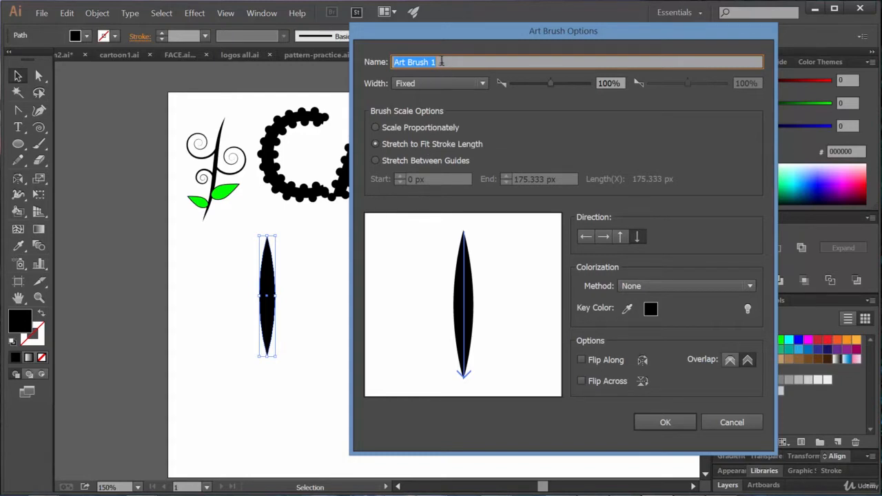
Step: Examine the available width methods for the new art brush
{"action": "left_click", "coordinate": [422, 85]}
{"action": "left_click", "coordinate": [422, 85]}
{"action": "left_click", "coordinate": [422, 84]}
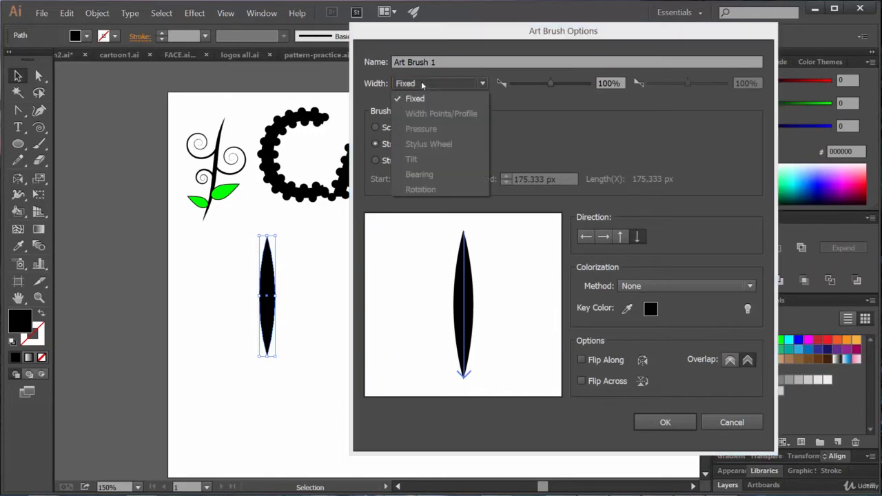
{"action": "left_click", "coordinate": [432, 81]}
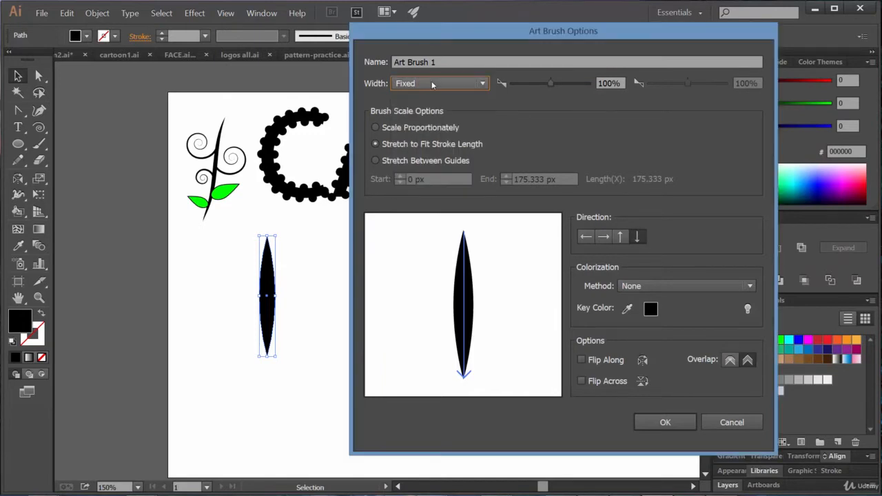
{"action": "left_click", "coordinate": [432, 81]}
{"action": "left_click", "coordinate": [433, 84]}
{"action": "left_click", "coordinate": [455, 83]}
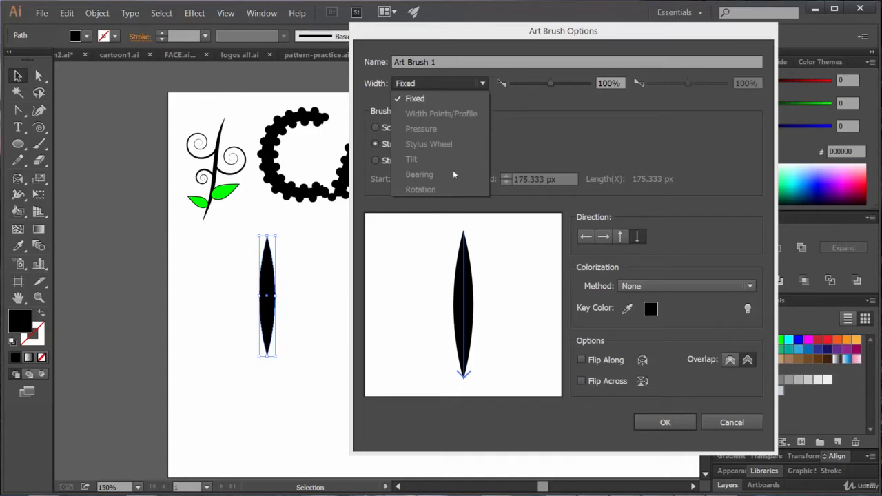
{"action": "left_click", "coordinate": [584, 140]}
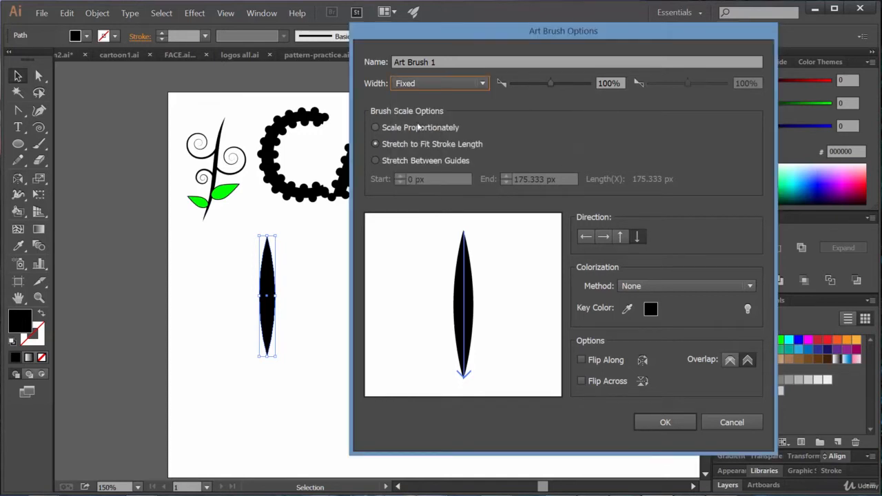
{"action": "left_click", "coordinate": [440, 84]}
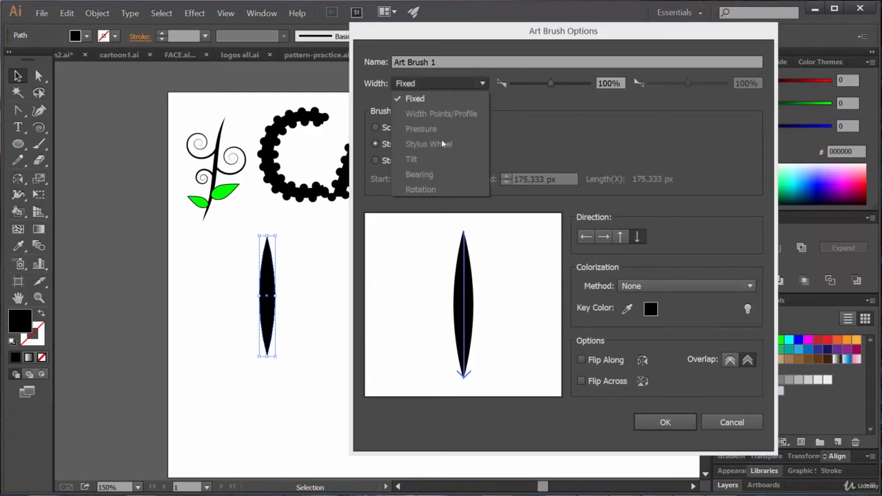
{"action": "left_click", "coordinate": [621, 146]}
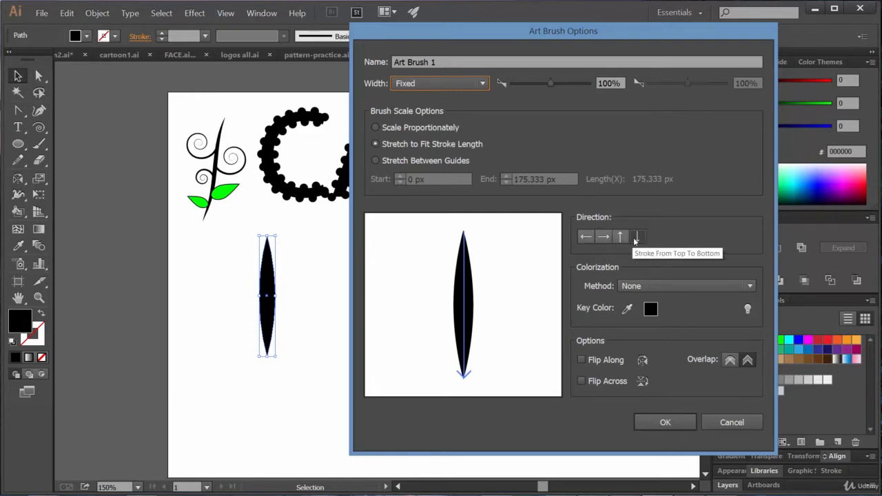
Step: Review the colorization methods, keep None, and create the art brush with its default settings
{"action": "left_click", "coordinate": [678, 287]}
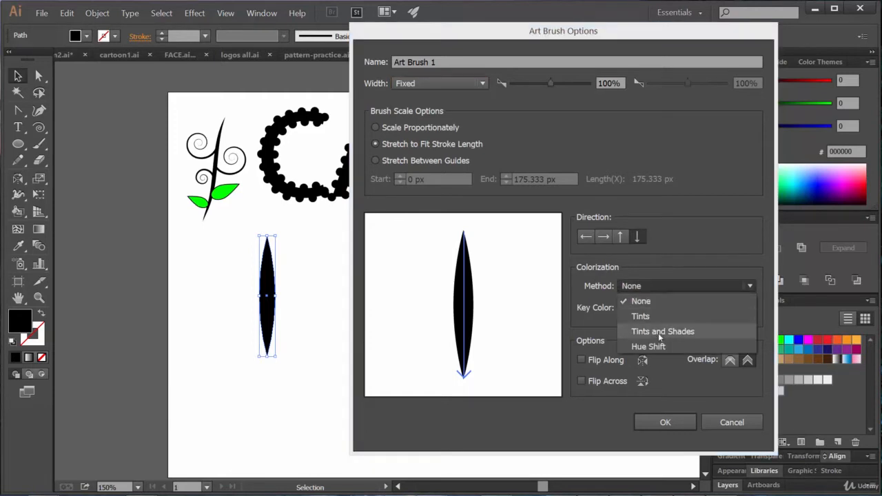
{"action": "left_click", "coordinate": [687, 254]}
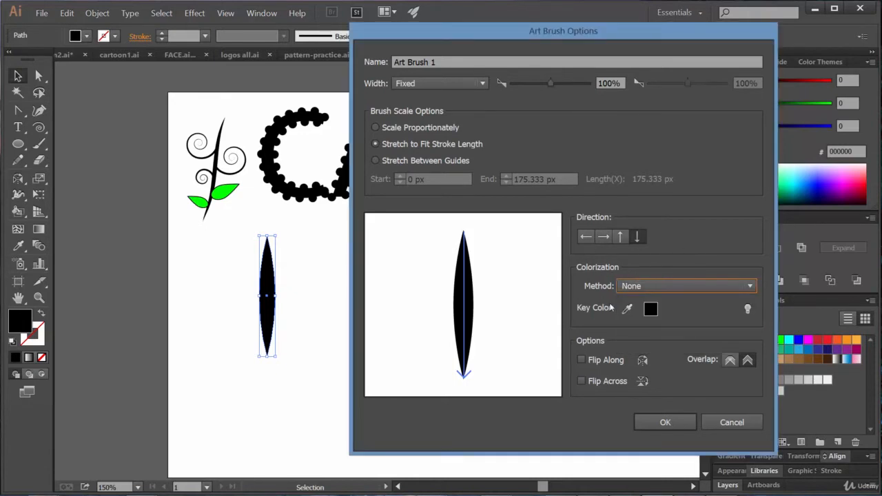
{"action": "left_click", "coordinate": [665, 422]}
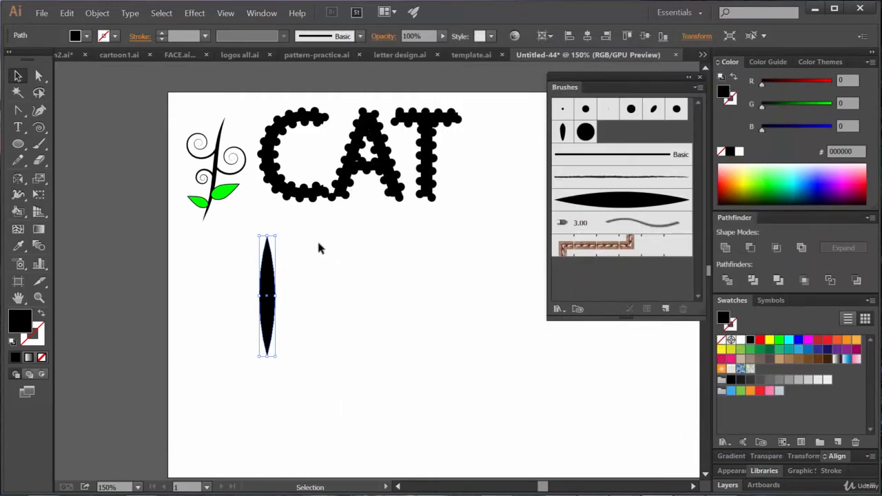
Step: Paint a face with the new tapered art brush: two arched eyebrows, a vertical nose, a smiling mouth and a lower lip
{"action": "left_click", "coordinate": [39, 144]}
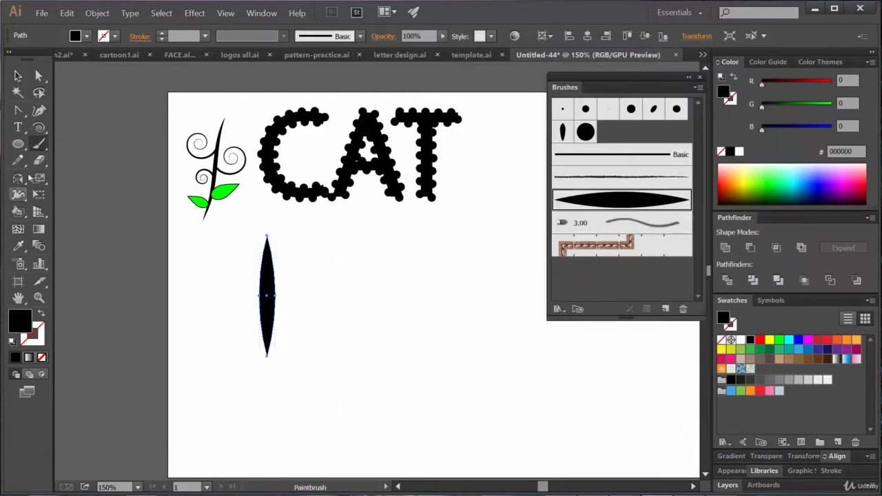
{"action": "left_click_drag", "start_coordinate": [340, 276], "coordinate": [481, 253]}
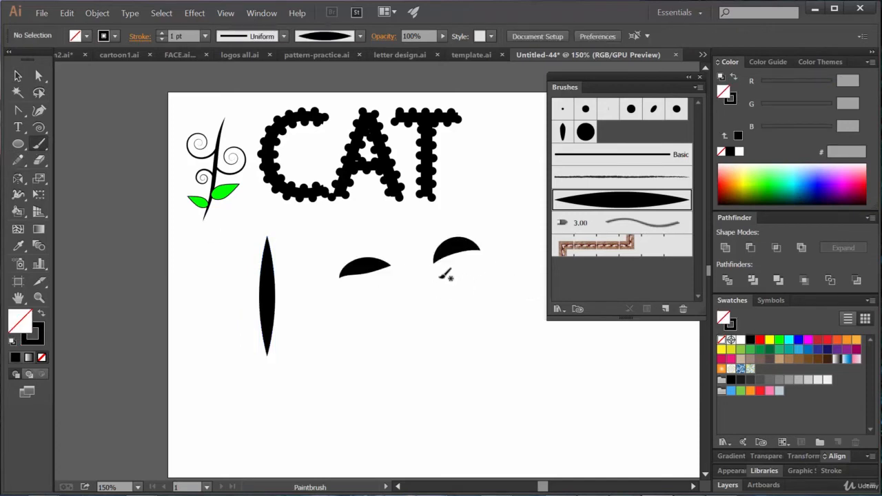
{"action": "left_click_drag", "start_coordinate": [417, 274], "coordinate": [426, 346]}
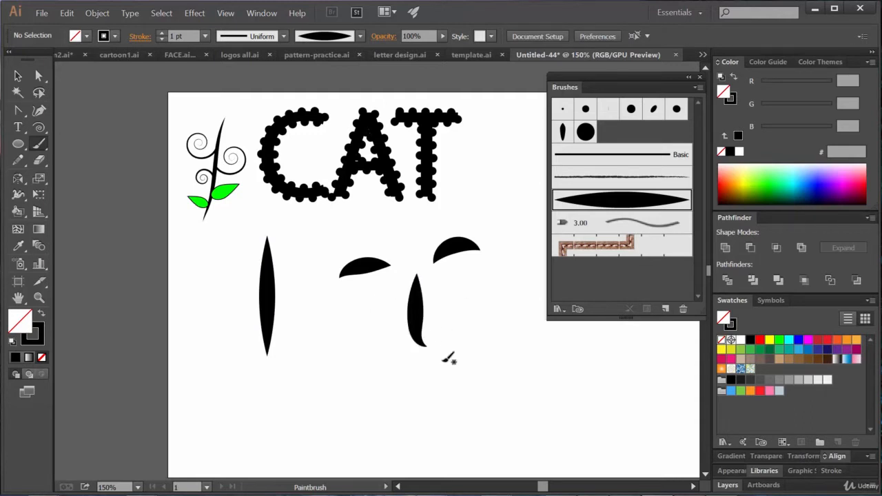
{"action": "mouse_move", "coordinate": [398, 379]}
{"action": "left_mouse_down"}
{"action": "mouse_move", "coordinate": [468, 378]}
{"action": "mouse_move", "coordinate": [485, 356]}
{"action": "left_mouse_up"}
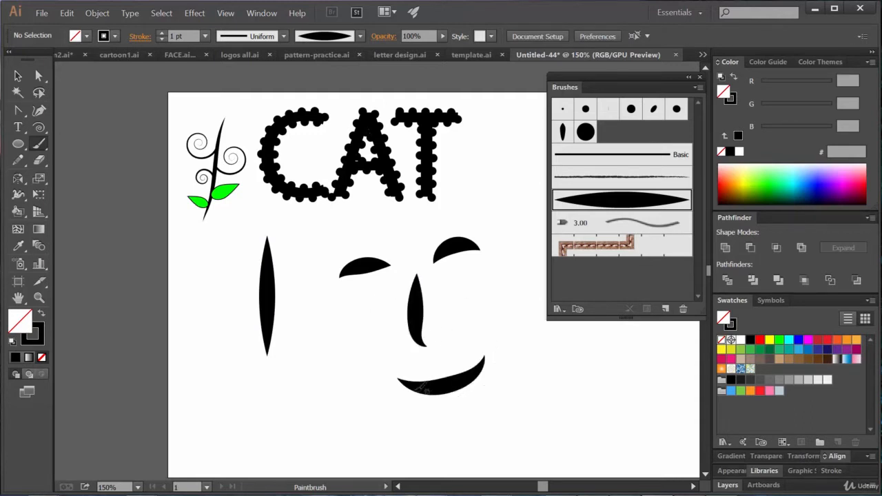
{"action": "left_click_drag", "start_coordinate": [418, 385], "coordinate": [466, 392]}
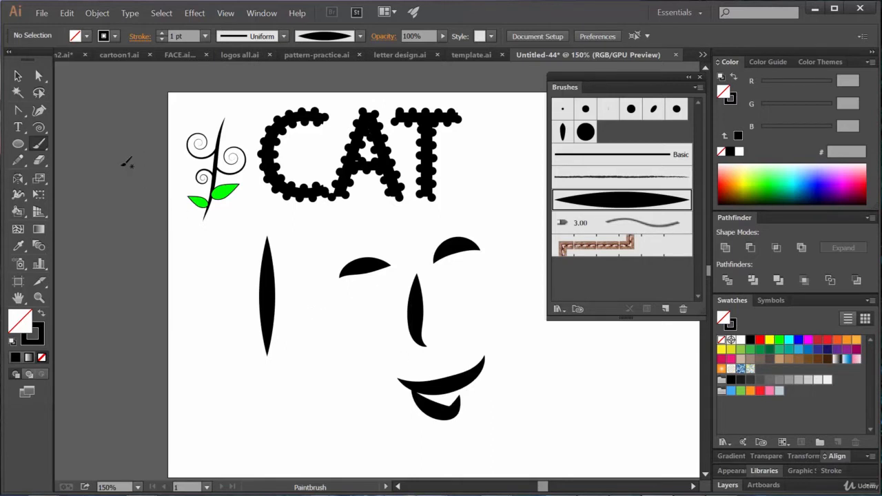
Step: Draw a small, nearly round ellipse as an eye below the face's left eyebrow
{"action": "left_click", "coordinate": [18, 144]}
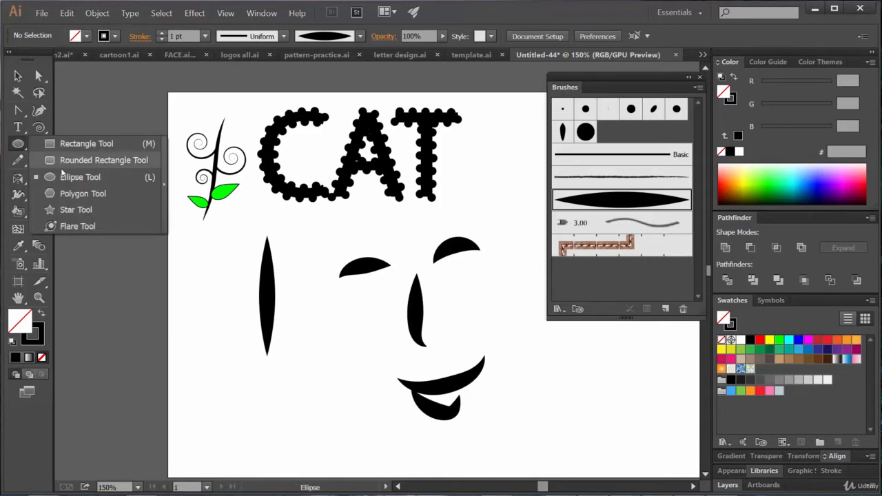
{"action": "left_click", "coordinate": [66, 177]}
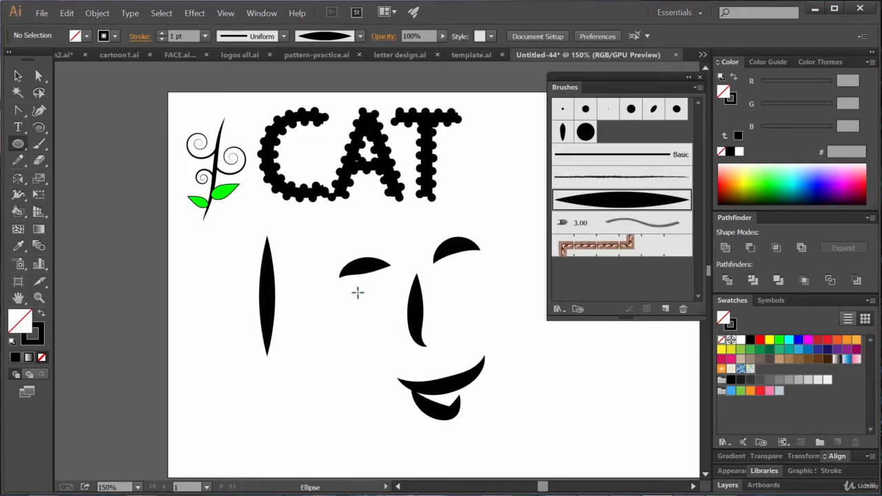
{"action": "left_click_drag", "start_coordinate": [357, 293], "coordinate": [387, 325]}
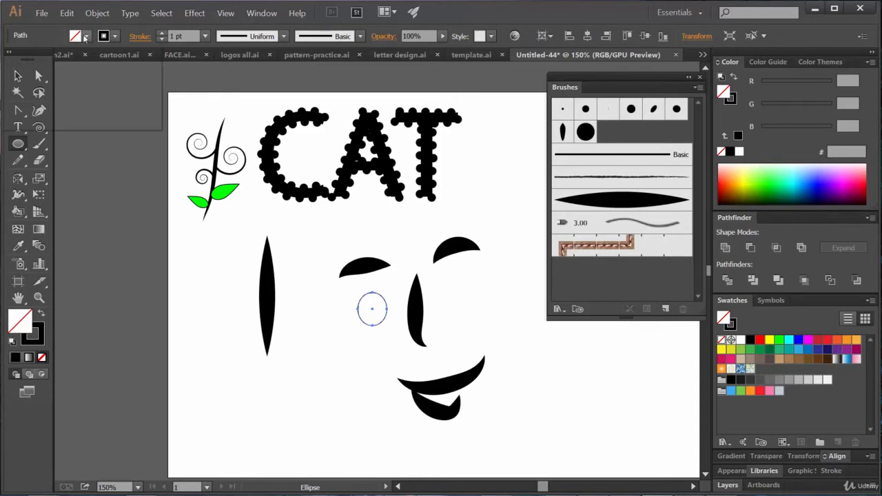
Step: Fill the eye ellipse with black and place a copy of it below the right eyebrow as the second eye
{"action": "left_click", "coordinate": [87, 38]}
{"action": "left_click", "coordinate": [39, 60]}
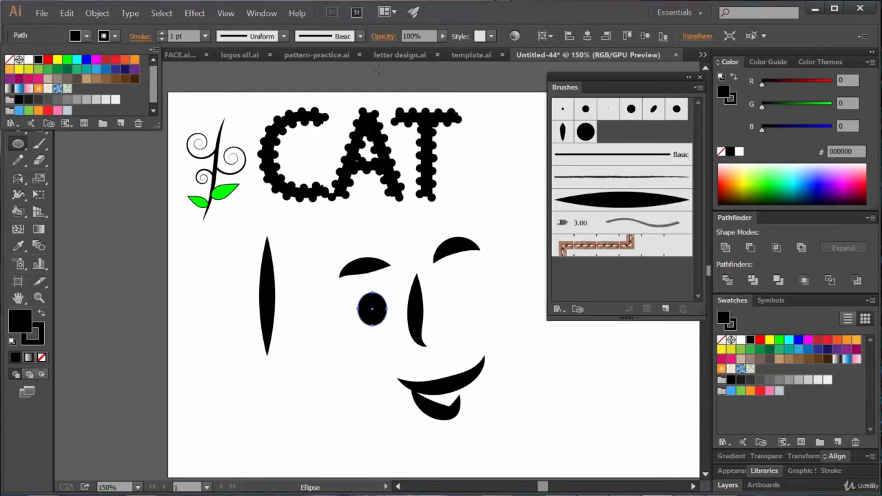
{"action": "left_click", "coordinate": [153, 50]}
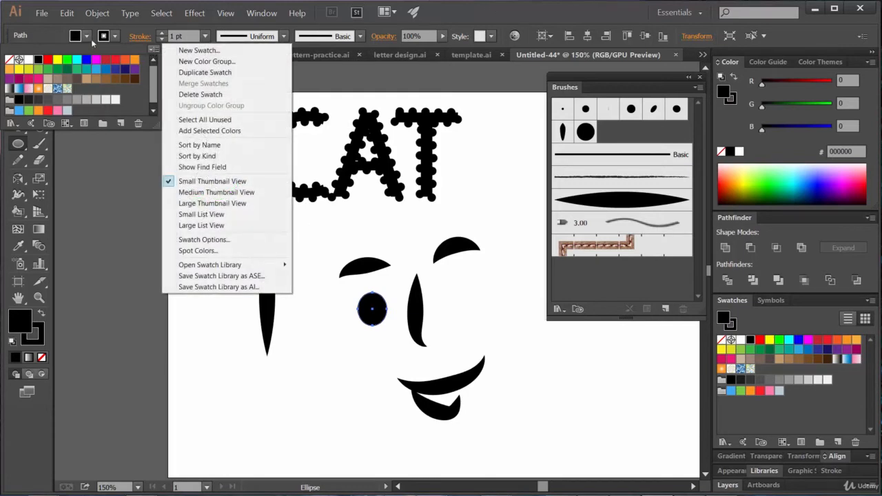
{"action": "left_click", "coordinate": [112, 40]}
{"action": "left_click", "coordinate": [18, 76]}
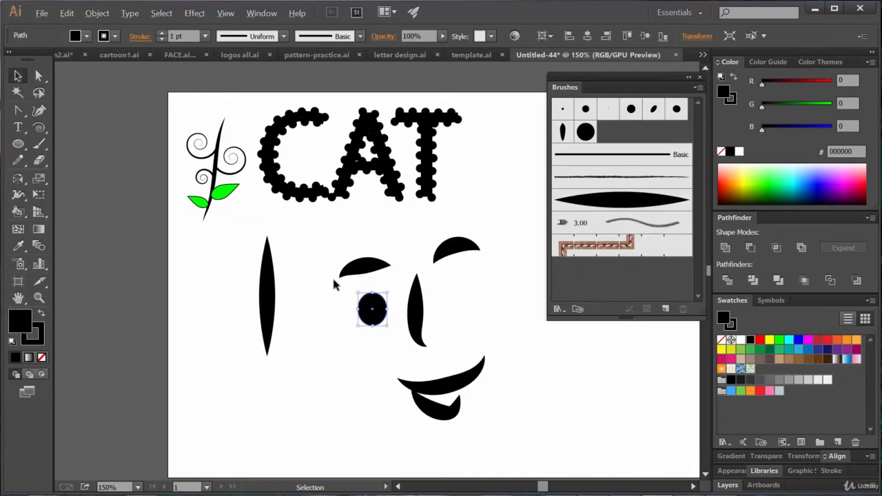
{"action": "left_click_drag", "start_coordinate": [381, 308], "coordinate": [467, 292]}
{"action": "left_click", "coordinate": [515, 337]}
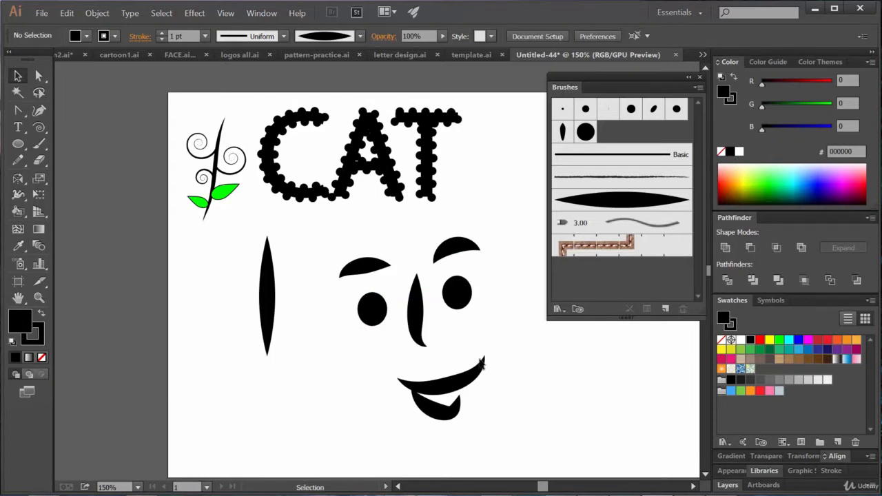
Step: Paint the face's left outline with the tapered art brush, curving from beside the left eyebrow down to the artboard's lower edge
{"action": "left_click", "coordinate": [38, 144]}
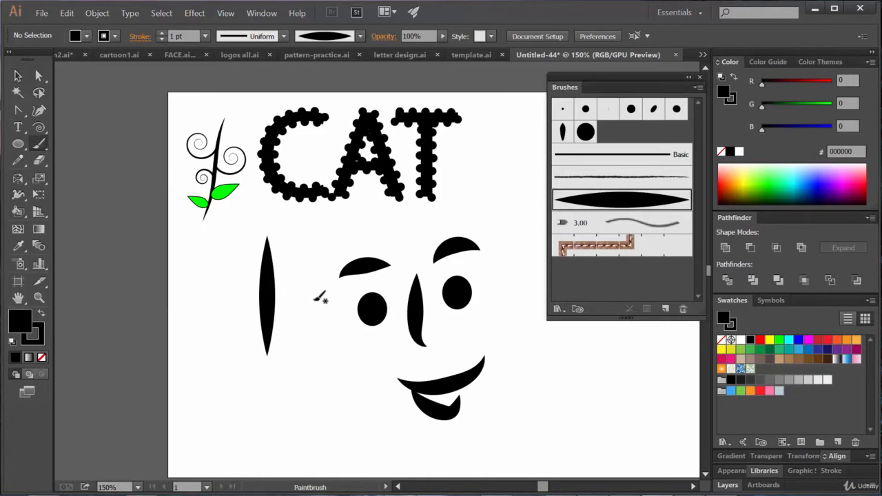
{"action": "mouse_move", "coordinate": [310, 288]}
{"action": "left_mouse_down"}
{"action": "mouse_move", "coordinate": [373, 404]}
{"action": "mouse_move", "coordinate": [479, 446]}
{"action": "left_mouse_up"}
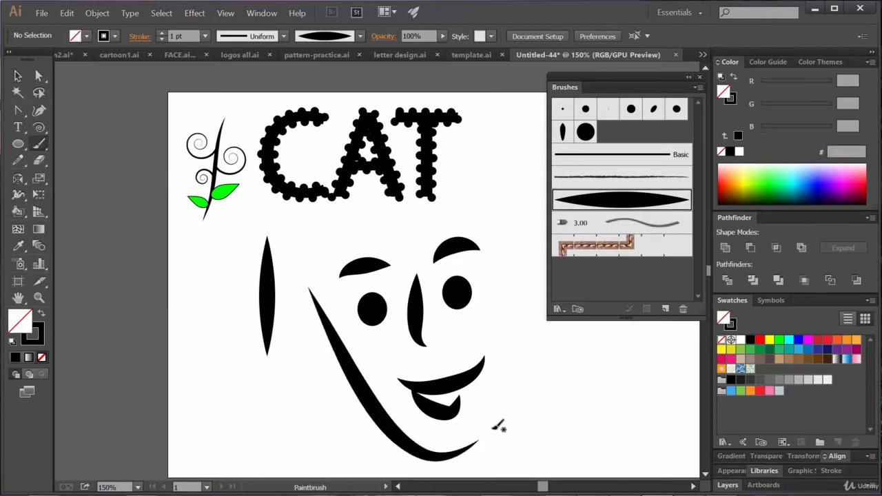
{"action": "mouse_move", "coordinate": [478, 399]}
{"action": "left_mouse_down"}
{"action": "mouse_move", "coordinate": [324, 307]}
{"action": "mouse_move", "coordinate": [330, 333]}
{"action": "left_mouse_up"}
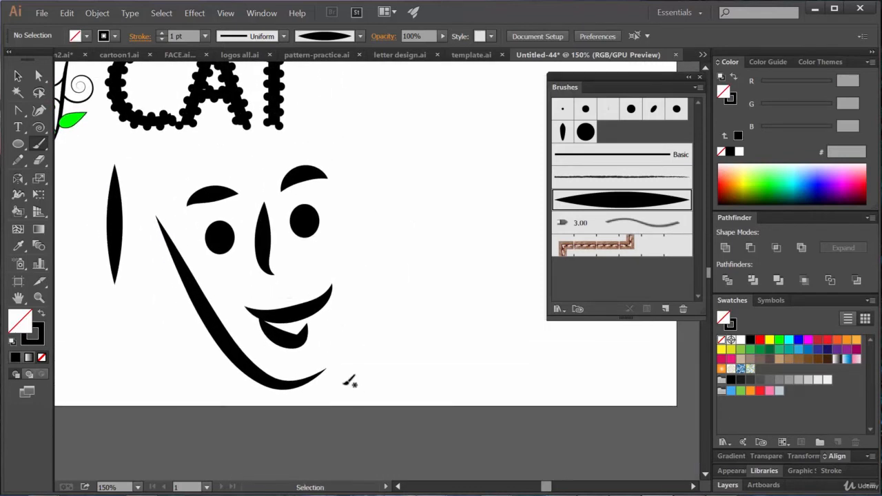
{"action": "key", "text": "ctrl+z"}
{"action": "mouse_move", "coordinate": [145, 201]}
{"action": "left_mouse_down"}
{"action": "mouse_move", "coordinate": [212, 352]}
{"action": "mouse_move", "coordinate": [330, 404]}
{"action": "left_mouse_up"}
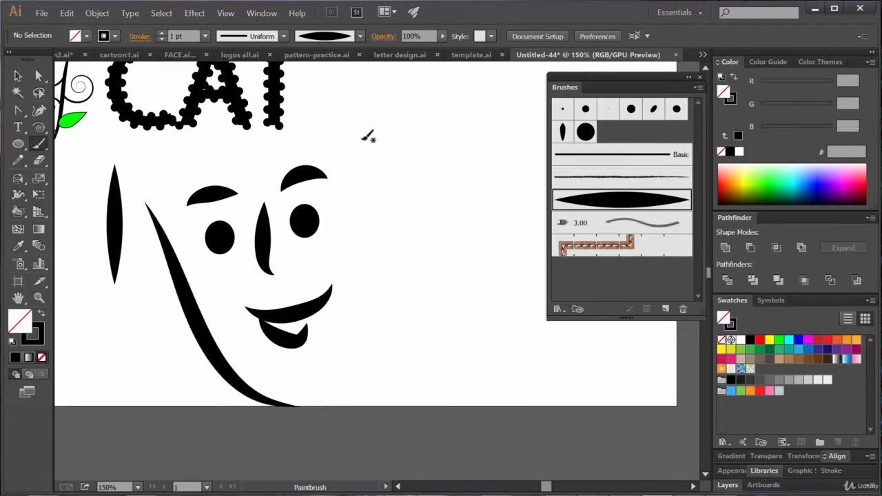
Step: Try to paint the face's right outline freehand from above the right eyebrow down to the chin
{"action": "mouse_move", "coordinate": [361, 139]}
{"action": "left_mouse_down"}
{"action": "mouse_move", "coordinate": [366, 303]}
{"action": "mouse_move", "coordinate": [304, 387]}
{"action": "left_mouse_up"}
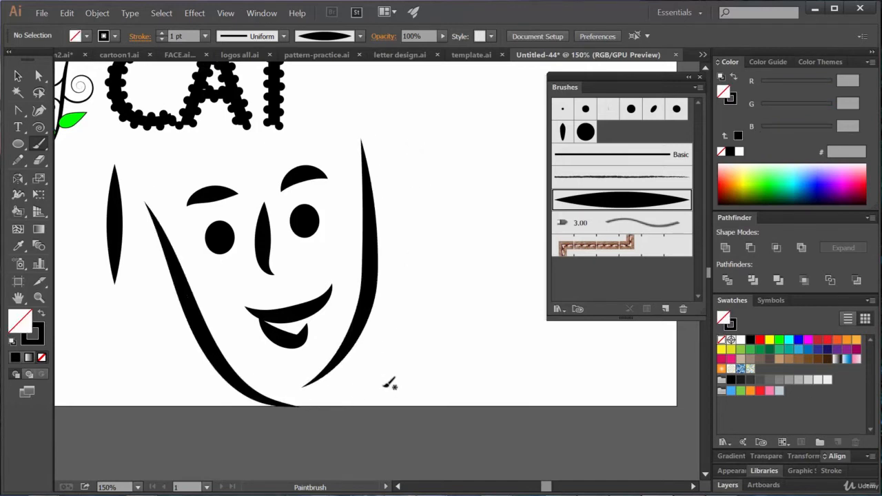
{"action": "key", "text": "ctrl+z"}
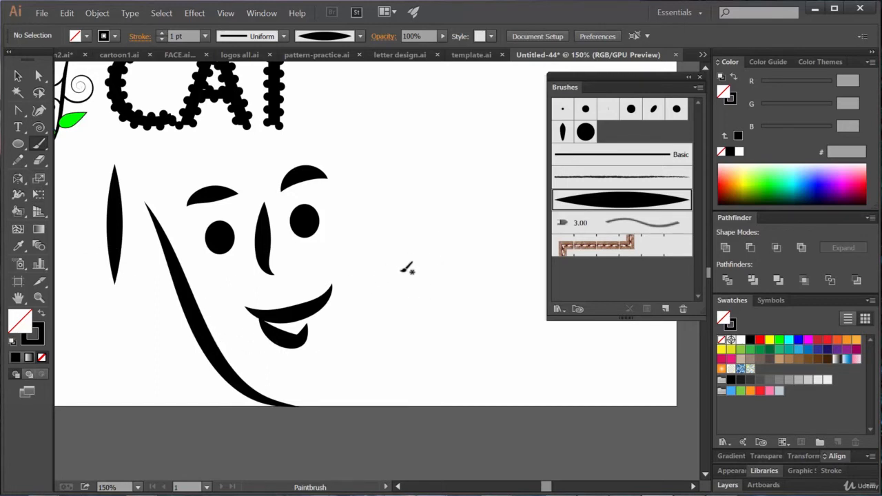
Step: Duplicate the left face outline over the right half of the face and reflect the copy across the vertical axis
{"action": "left_click", "coordinate": [18, 76]}
{"action": "left_click", "coordinate": [214, 340]}
{"action": "left_click", "coordinate": [215, 343]}
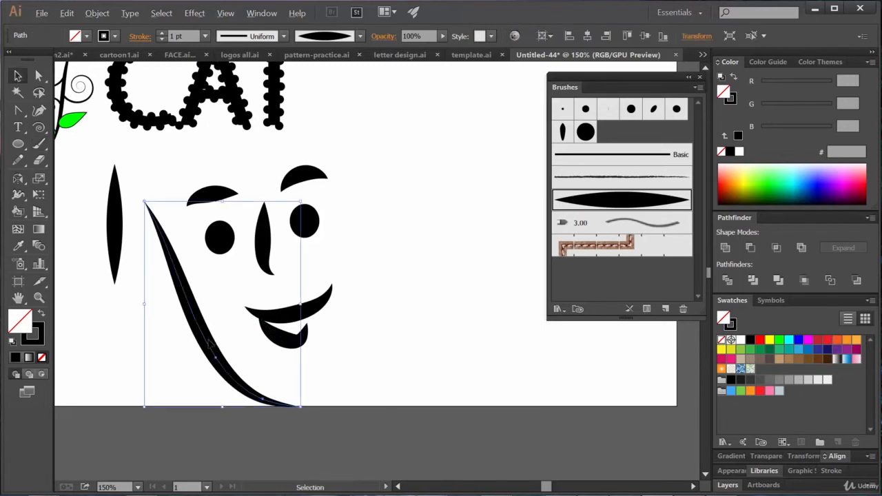
{"action": "left_click_drag", "start_coordinate": [212, 343], "coordinate": [324, 308]}
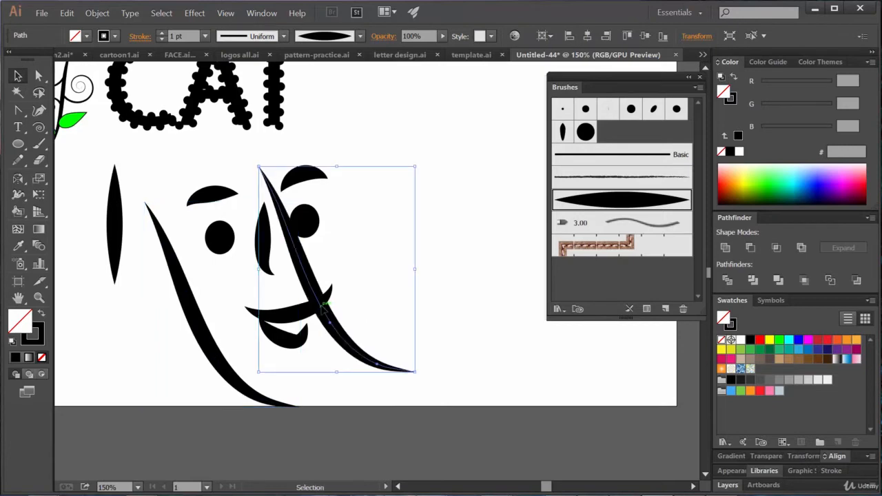
{"action": "right_click", "coordinate": [323, 306]}
{"action": "mouse_move", "coordinate": [398, 439]}
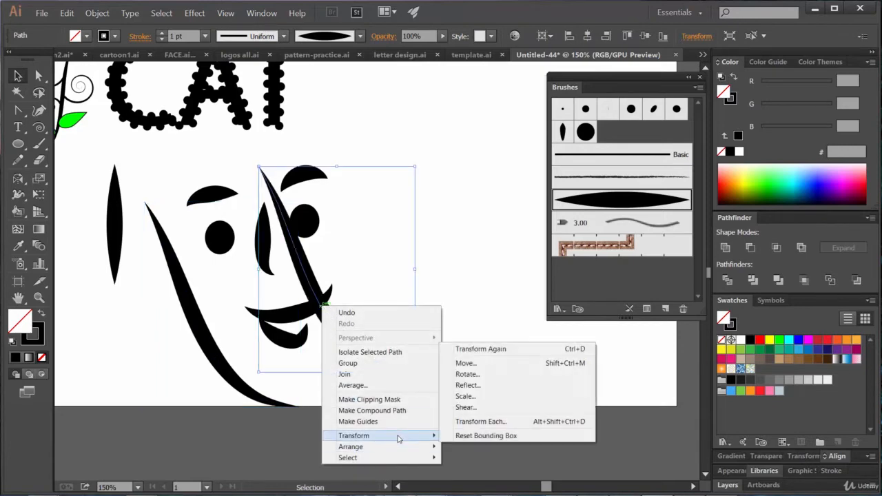
{"action": "left_click", "coordinate": [467, 386]}
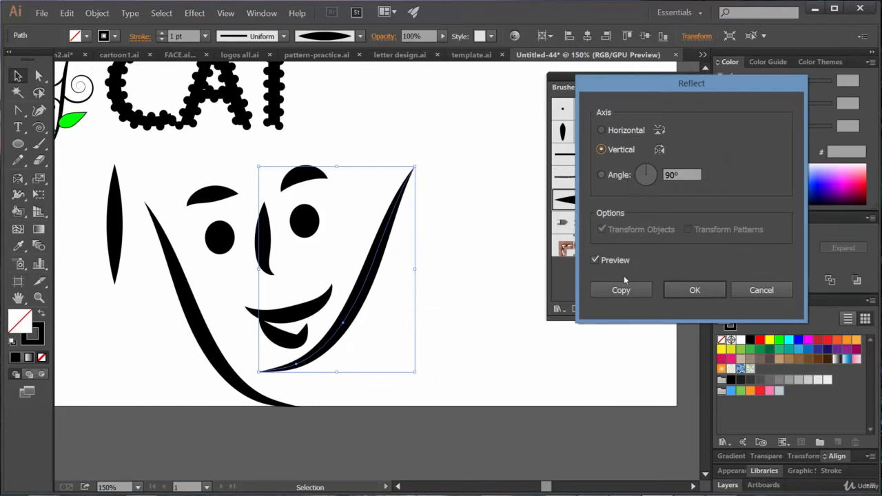
{"action": "left_click", "coordinate": [693, 291]}
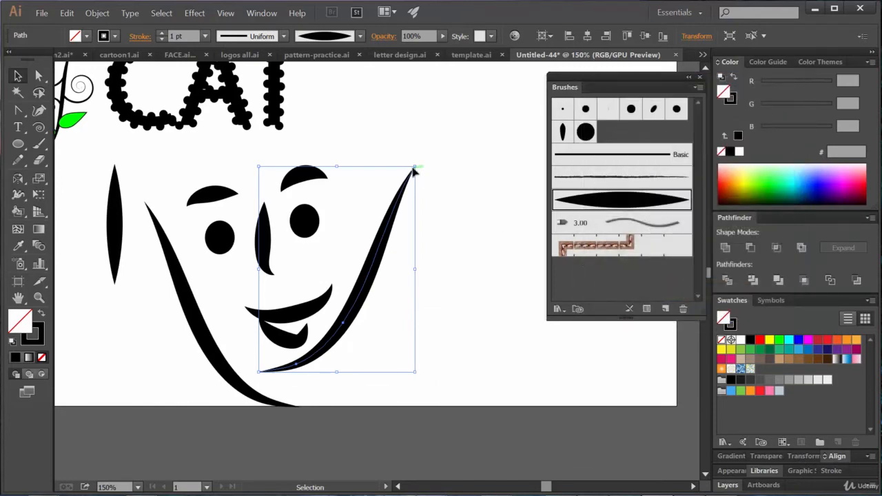
Step: Rotate the mirrored outline counterclockwise until nearly upright and move it out to the right side of the face
{"action": "mouse_move", "coordinate": [417, 166]}
{"action": "left_mouse_down"}
{"action": "mouse_move", "coordinate": [397, 144]}
{"action": "mouse_move", "coordinate": [417, 165]}
{"action": "mouse_move", "coordinate": [340, 160]}
{"action": "left_mouse_up"}
{"action": "mouse_move", "coordinate": [371, 294]}
{"action": "left_mouse_down"}
{"action": "mouse_move", "coordinate": [365, 309]}
{"action": "mouse_move", "coordinate": [358, 300]}
{"action": "left_mouse_up"}
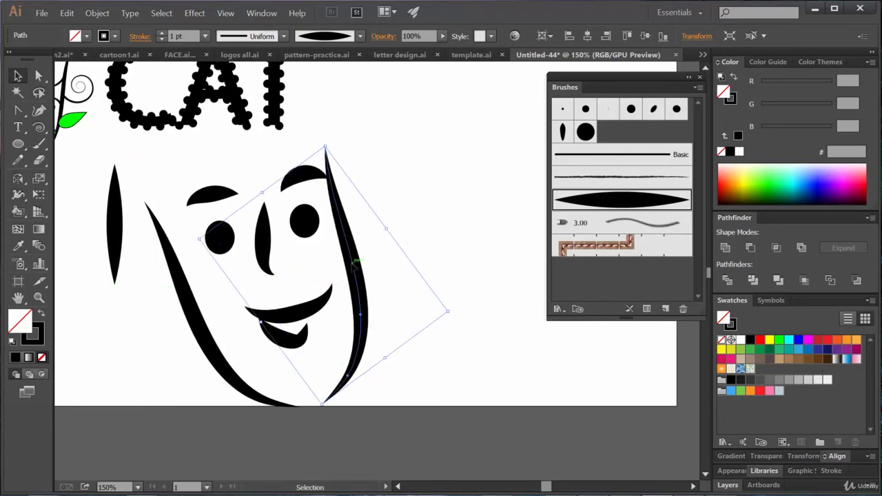
{"action": "left_click_drag", "start_coordinate": [357, 265], "coordinate": [388, 270]}
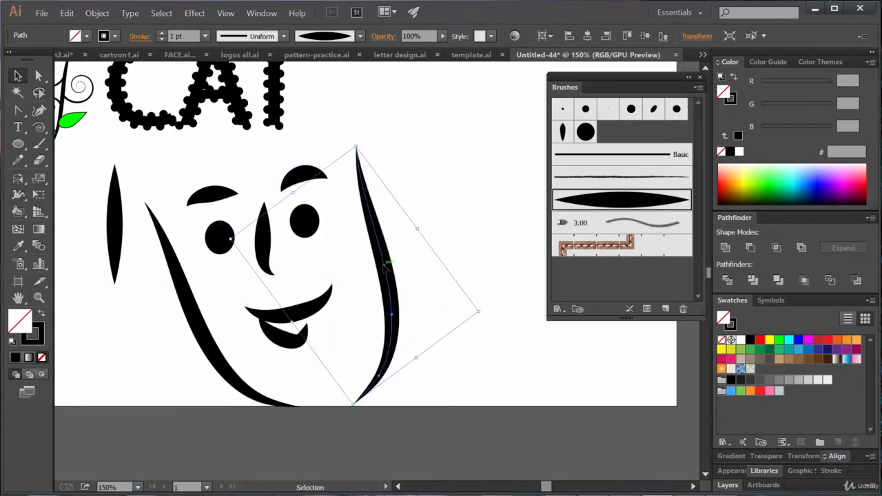
Step: Nudge the right face outline slightly left, closer to the eye and mouth, and deselect it
{"action": "key", "text": "Left"}
{"action": "key", "text": "Left"}
{"action": "key", "text": "Left"}
{"action": "key", "text": "Left"}
{"action": "key", "text": "Left"}
{"action": "key", "text": "Left"}
{"action": "key", "text": "Left"}
{"action": "key", "text": "Left"}
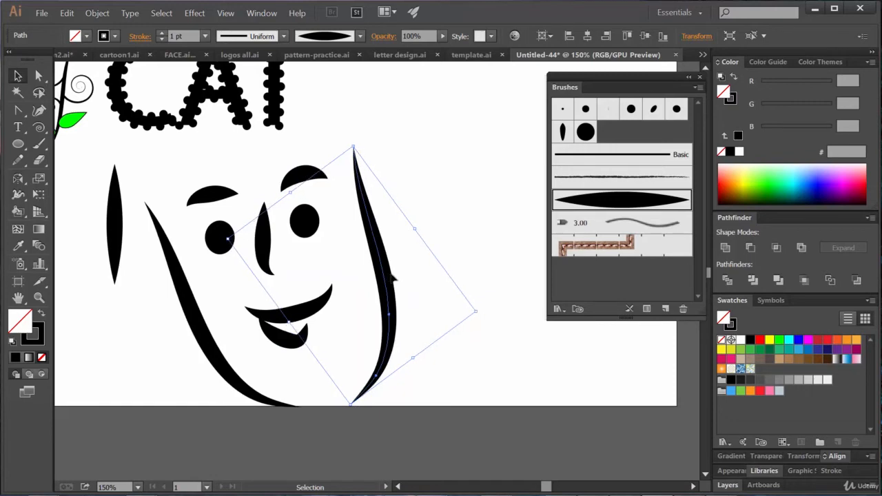
{"action": "key", "text": "Right"}
{"action": "key", "text": "Right"}
{"action": "key", "text": "Right"}
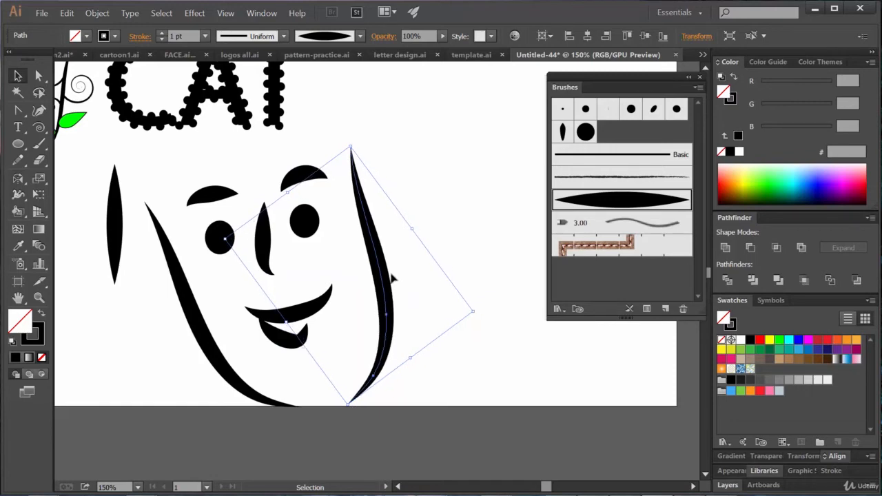
{"action": "left_click", "coordinate": [481, 182]}
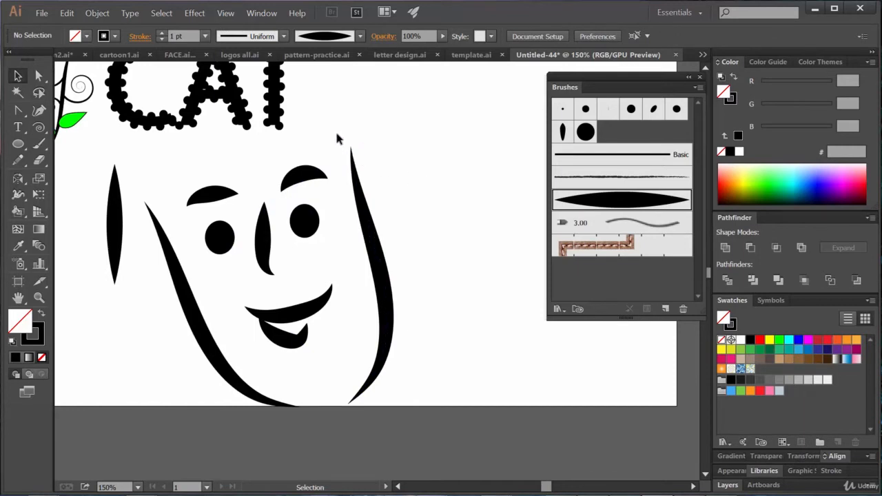
Step: Reselect the right face outline and nudge it slightly right, away from the facial features
{"action": "left_click", "coordinate": [384, 278]}
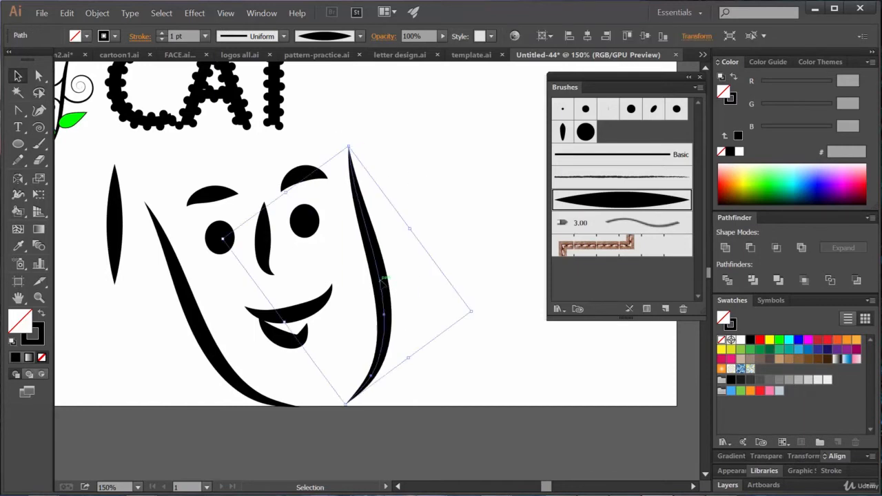
{"action": "key", "text": "Right"}
{"action": "key", "text": "Right"}
{"action": "key", "text": "Right"}
{"action": "key", "text": "Right"}
{"action": "key", "text": "Right"}
{"action": "key", "text": "Right"}
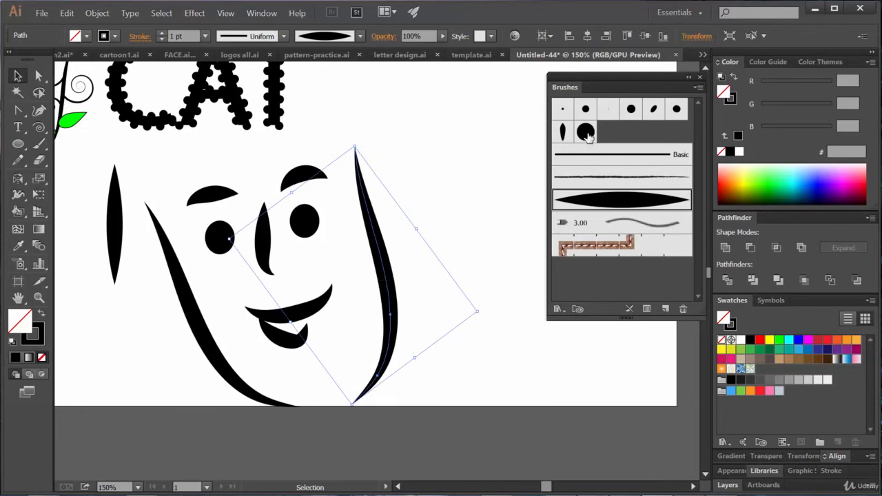
Step: Set the tapered art brush's fixed width to 30%, apply the change to the existing face strokes, and clear the selection
{"action": "double_click", "coordinate": [634, 200]}
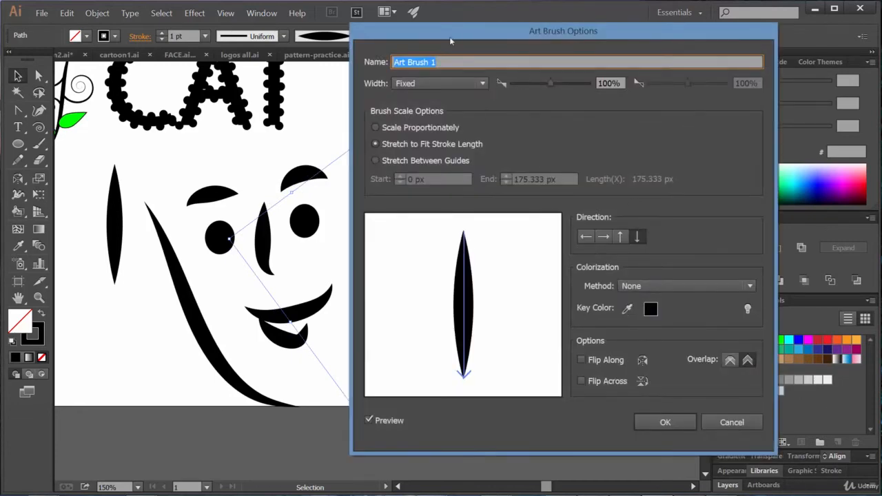
{"action": "left_click_drag", "start_coordinate": [512, 34], "coordinate": [664, 42]}
{"action": "left_click", "coordinate": [689, 91]}
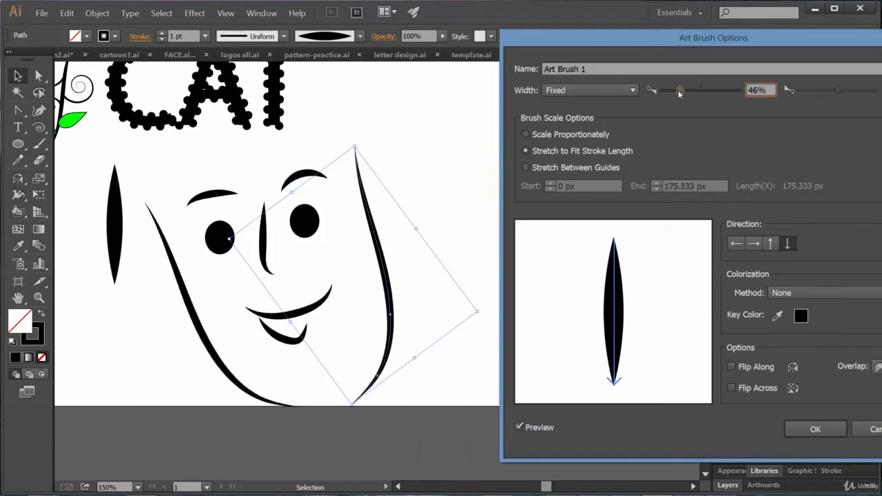
{"action": "left_click", "coordinate": [676, 92]}
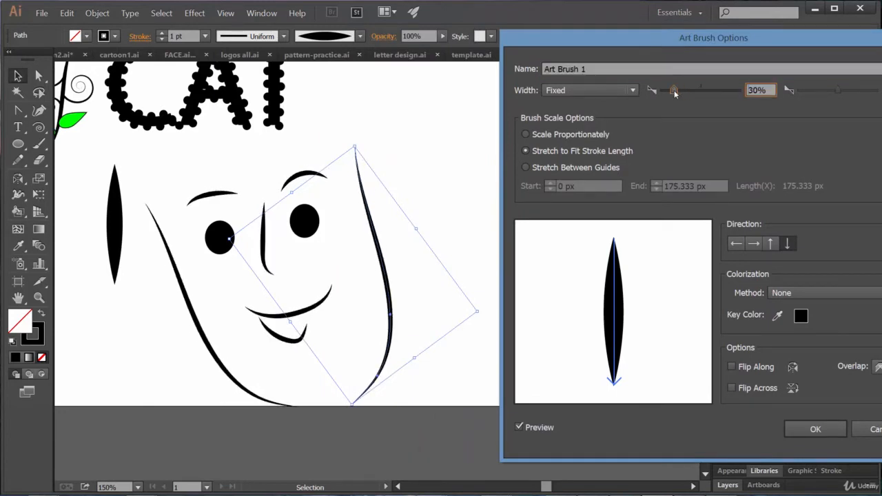
{"action": "left_click_drag", "start_coordinate": [625, 37], "coordinate": [544, 28]}
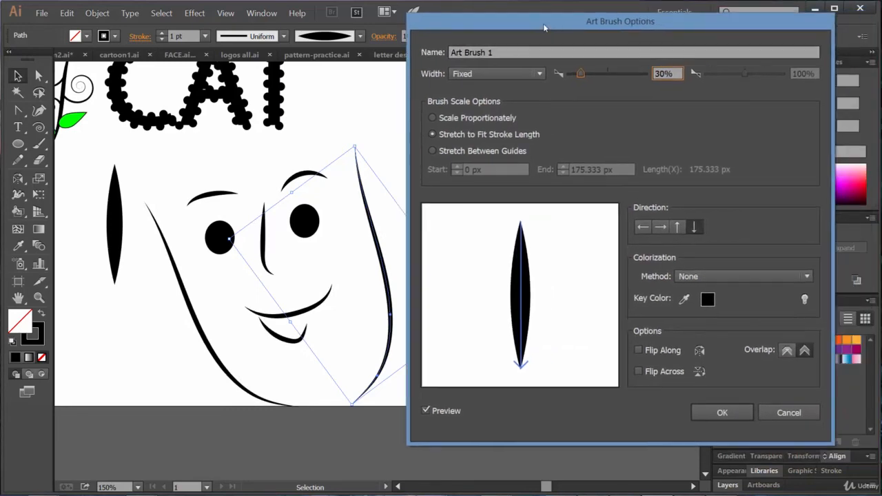
{"action": "left_click", "coordinate": [720, 413]}
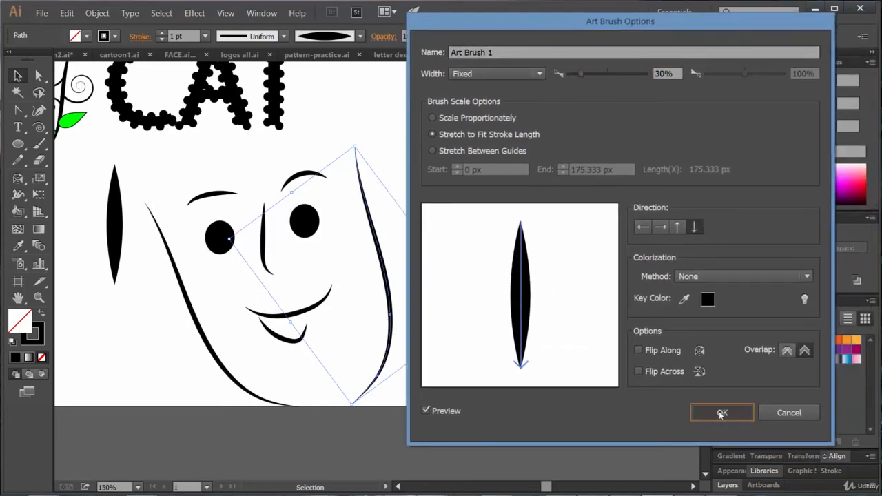
{"action": "left_click", "coordinate": [600, 255]}
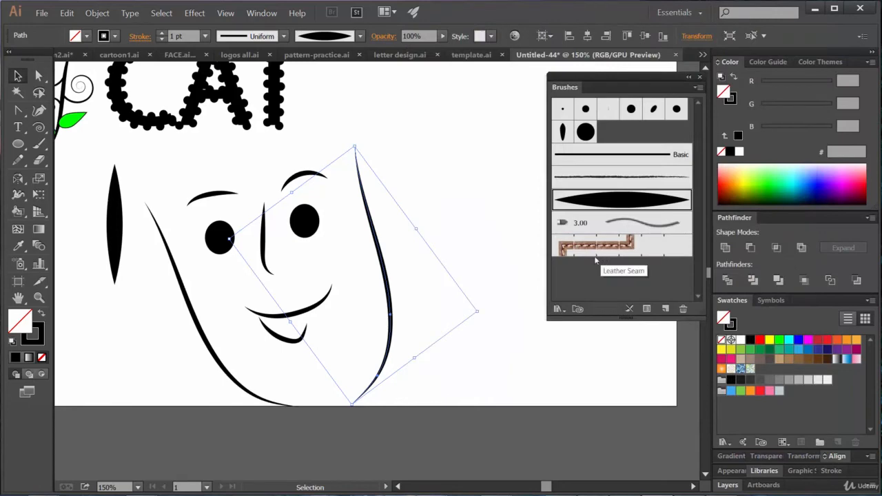
{"action": "left_click", "coordinate": [474, 199]}
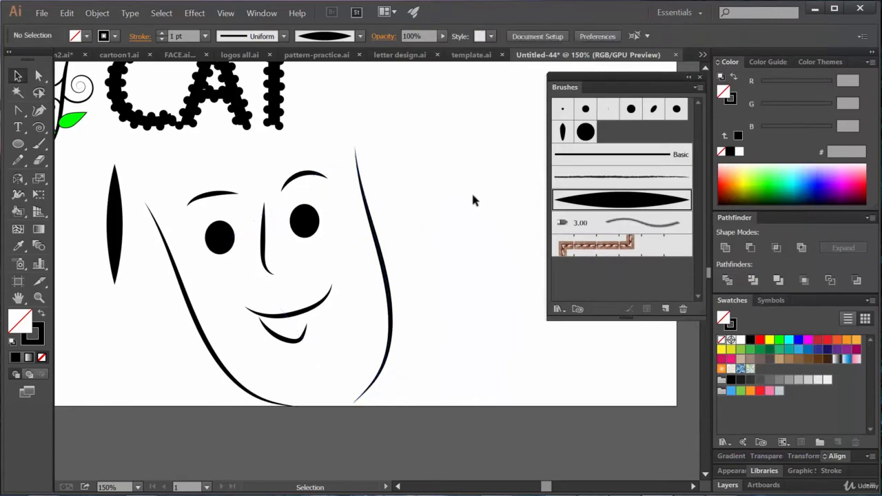
Step: Paint a small curved ear on the outer side of the right face outline with the thinner art brush
{"action": "left_click", "coordinate": [39, 144]}
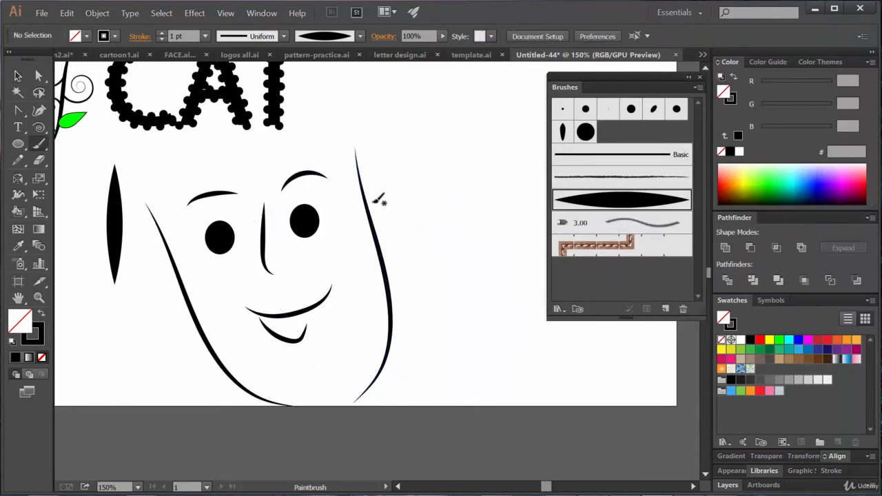
{"action": "mouse_move", "coordinate": [366, 193]}
{"action": "left_mouse_down"}
{"action": "mouse_move", "coordinate": [384, 221]}
{"action": "mouse_move", "coordinate": [377, 232]}
{"action": "left_mouse_up"}
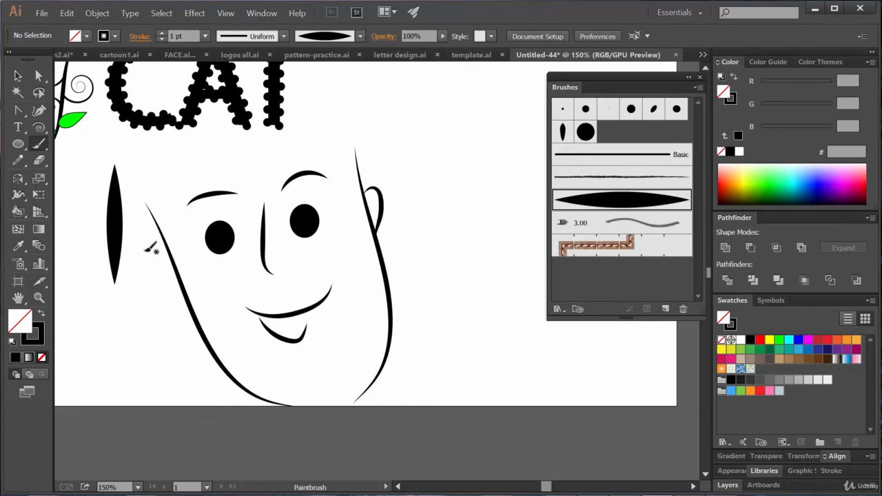
Step: Try two curved ear strokes on the outer side of the left face outline, undoing each one
{"action": "left_click_drag", "start_coordinate": [150, 236], "coordinate": [199, 306]}
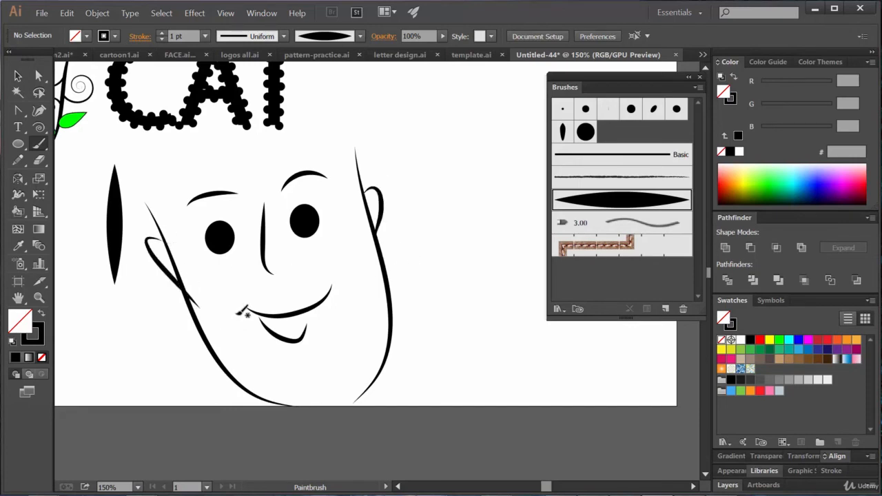
{"action": "key", "text": "ctrl+z"}
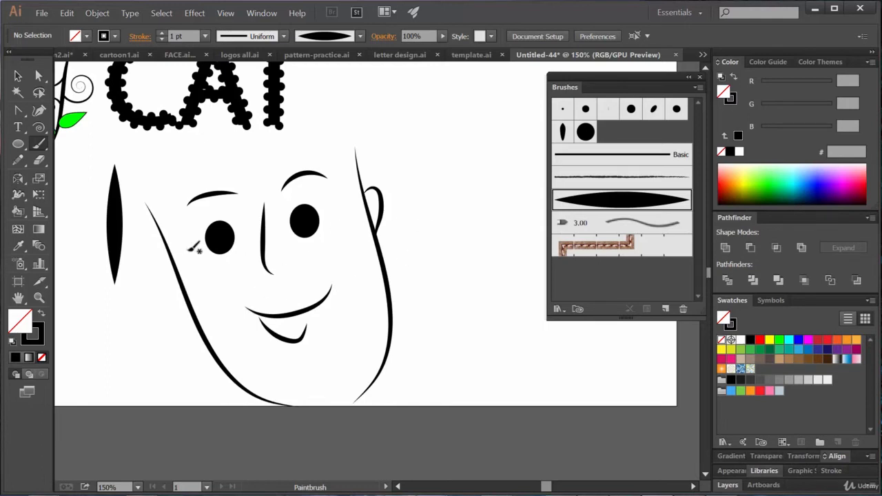
{"action": "mouse_move", "coordinate": [169, 240]}
{"action": "left_mouse_down"}
{"action": "mouse_move", "coordinate": [156, 262]}
{"action": "mouse_move", "coordinate": [176, 298]}
{"action": "left_mouse_up"}
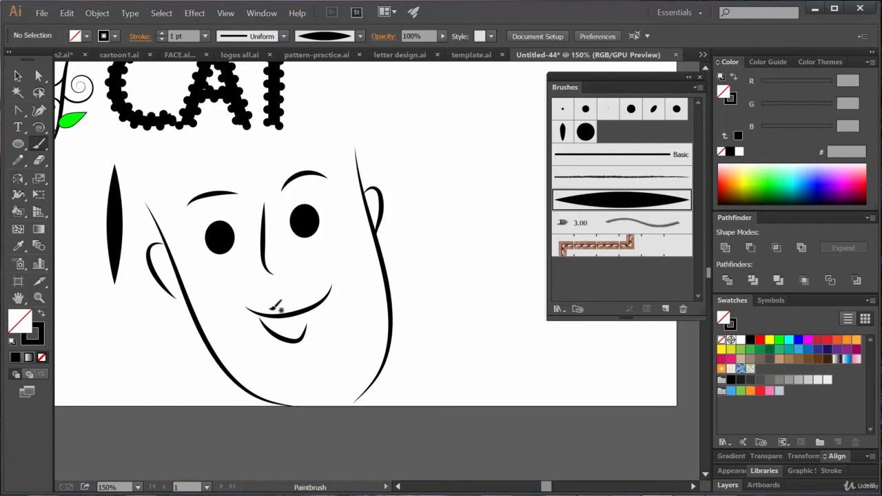
{"action": "key", "text": "ctrl+z"}
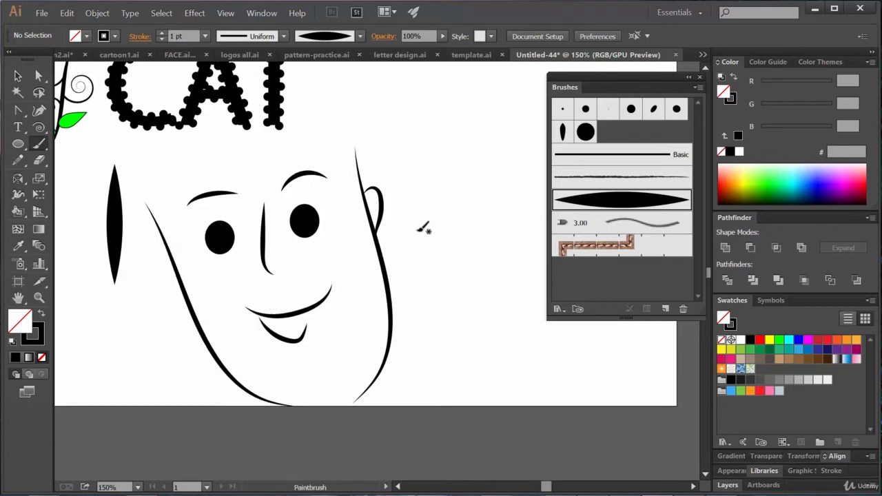
Step: Undo the right ear and paint a curved ear outside the left face outline, undoing one retry of the right ear
{"action": "key", "text": "ctrl+z"}
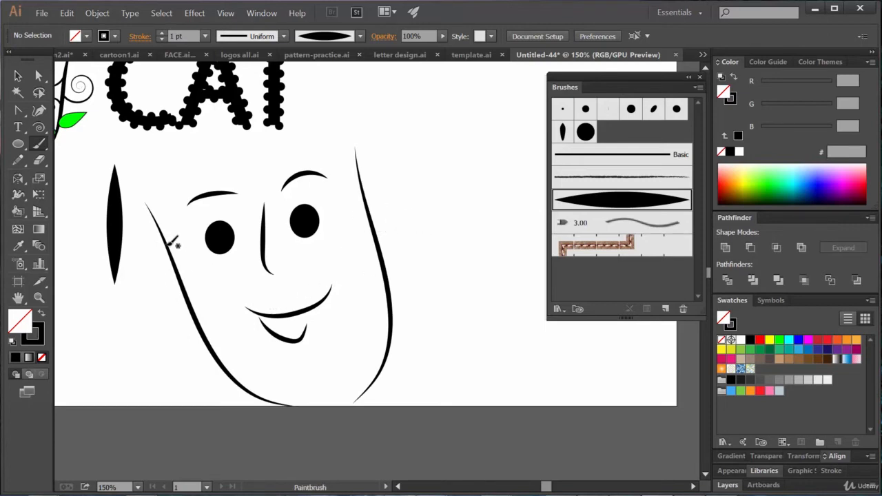
{"action": "left_click_drag", "start_coordinate": [165, 245], "coordinate": [178, 303]}
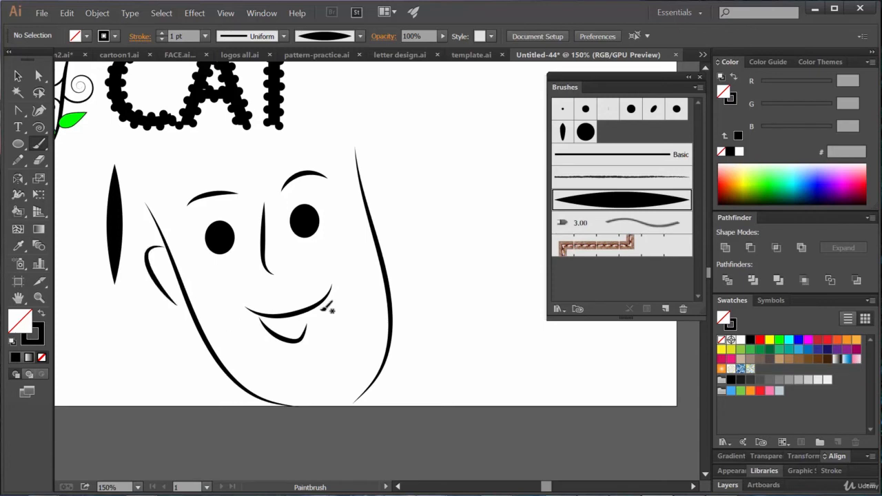
{"action": "left_click_drag", "start_coordinate": [365, 179], "coordinate": [382, 243]}
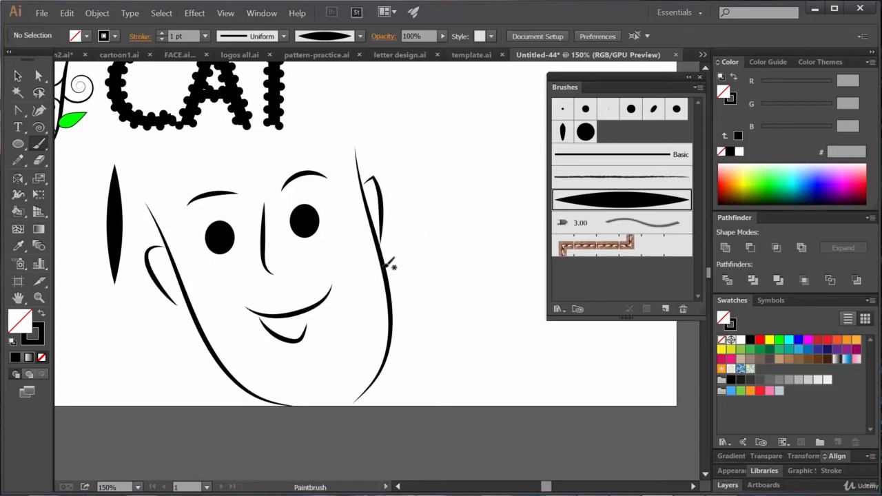
{"action": "key", "text": "ctrl+z"}
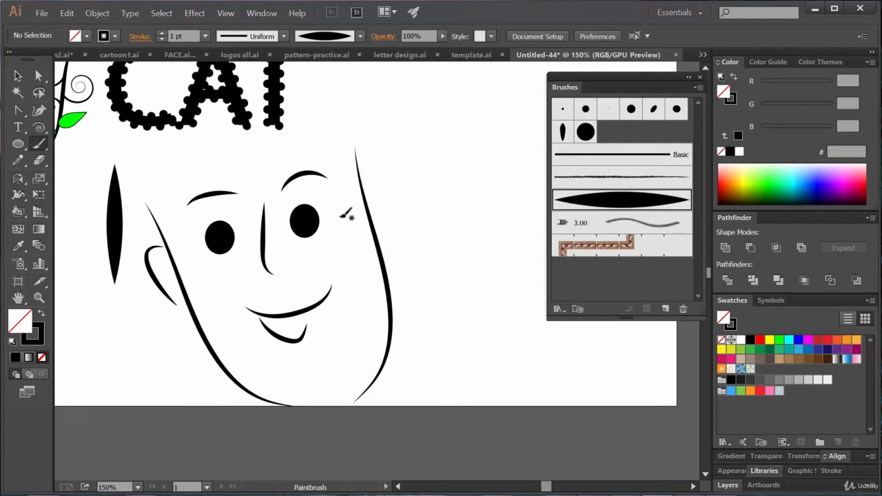
Step: Duplicate the left ear stroke onto the outer side of the right face outline
{"action": "left_click", "coordinate": [19, 77]}
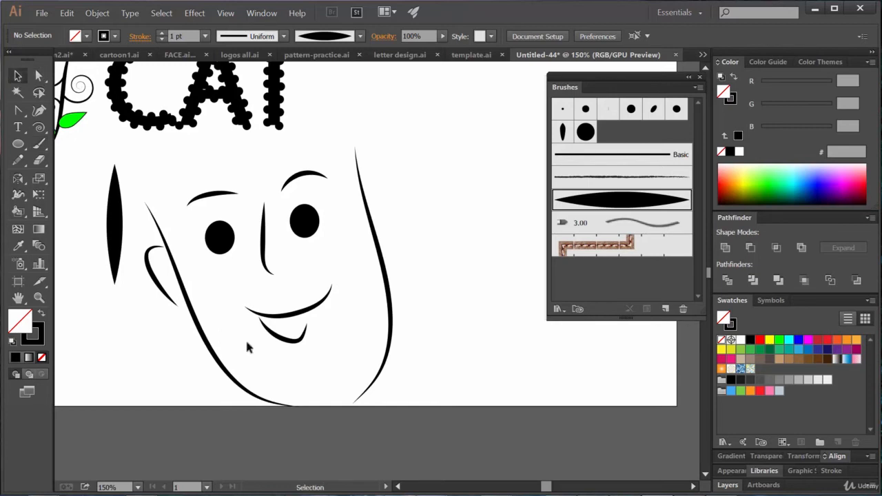
{"action": "left_click", "coordinate": [165, 294]}
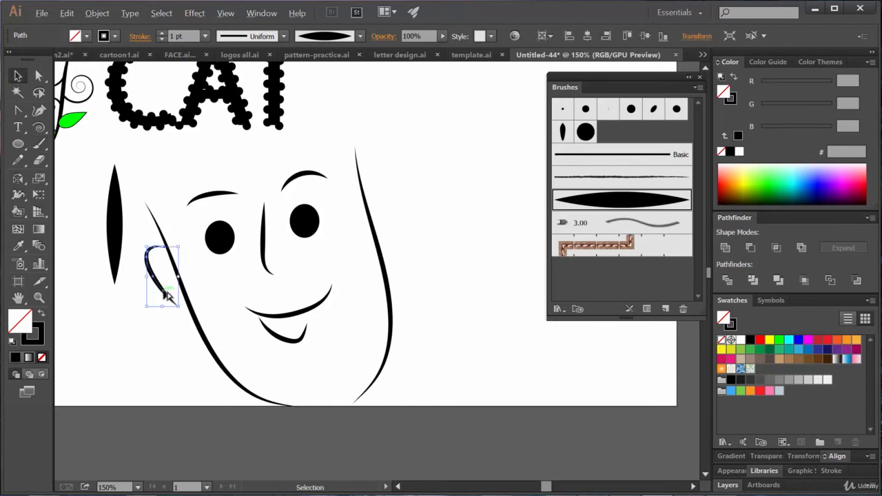
{"action": "left_click_drag", "start_coordinate": [168, 295], "coordinate": [392, 238]}
Step: Reflect the copied ear across the vertical axis, rotate it to follow the right face outline, and deselect it
{"action": "right_click", "coordinate": [391, 238]}
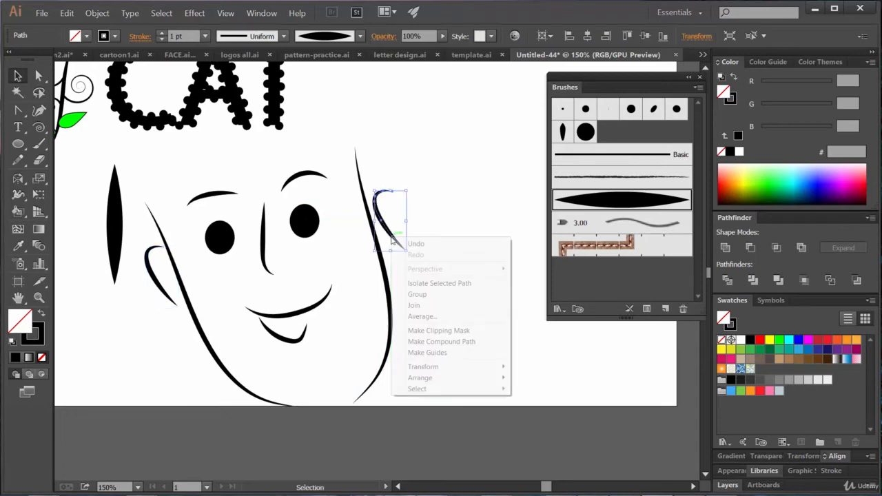
{"action": "mouse_move", "coordinate": [480, 368]}
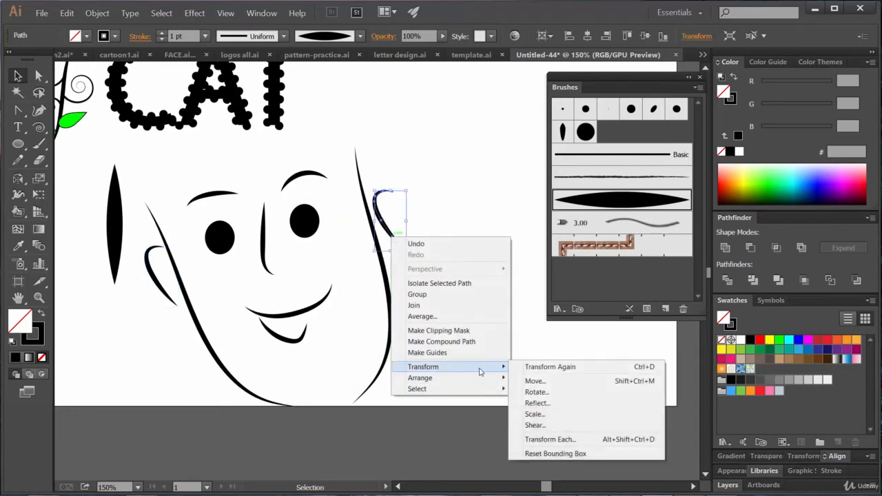
{"action": "left_click", "coordinate": [537, 403]}
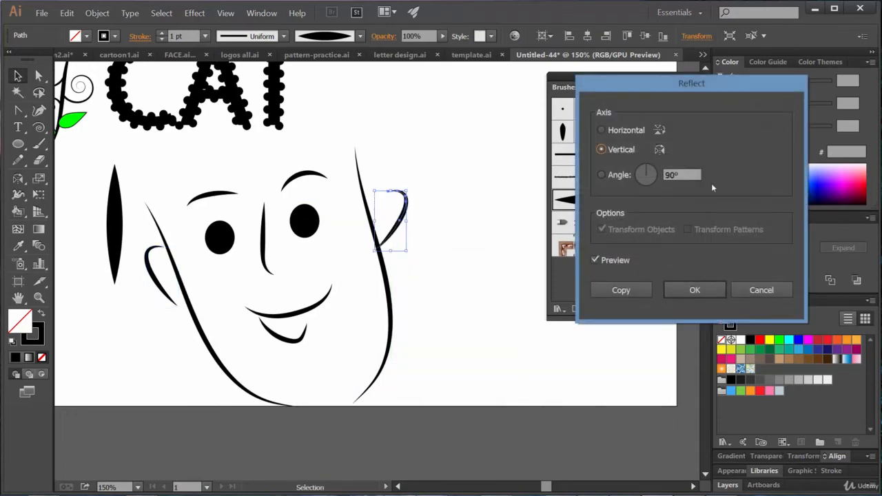
{"action": "left_click", "coordinate": [692, 290]}
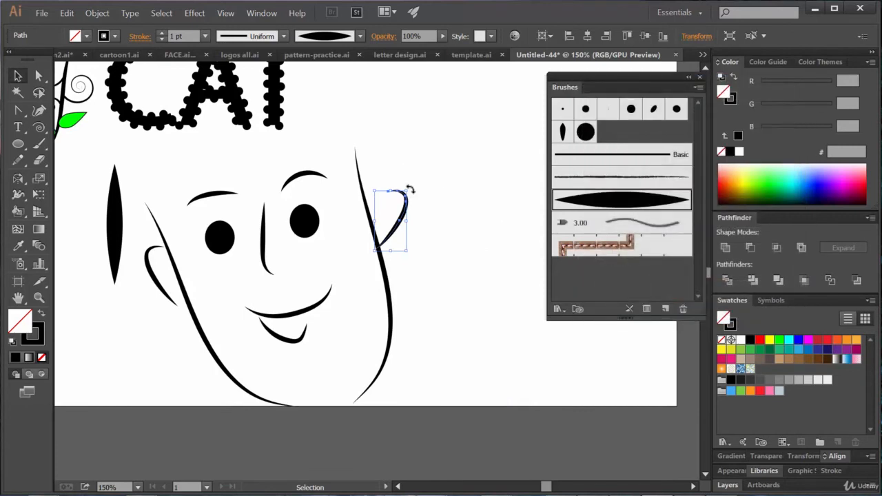
{"action": "left_click_drag", "start_coordinate": [409, 190], "coordinate": [395, 203]}
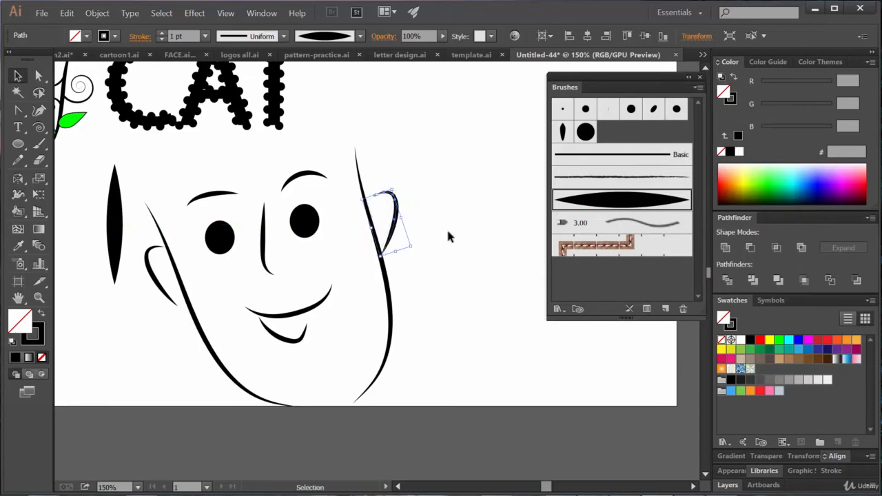
{"action": "left_click", "coordinate": [442, 229]}
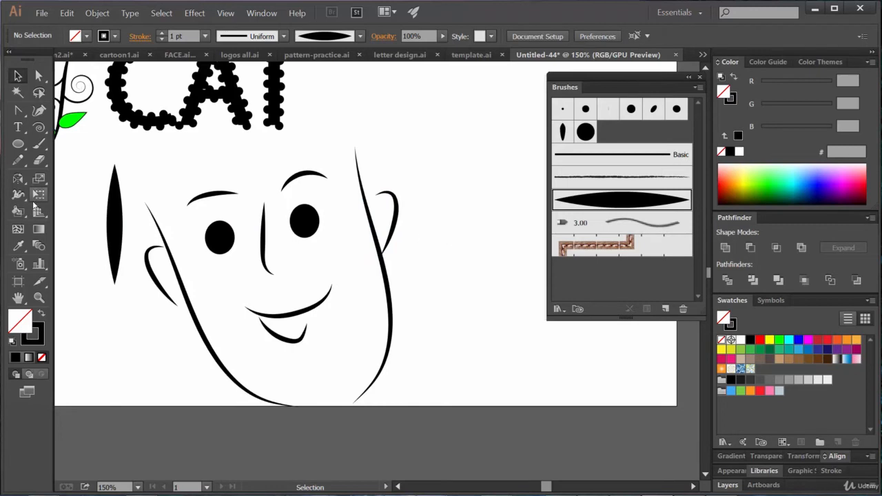
Step: Paint a long curved stem to the right of the face with short curved branches on both sides, using the tapered art brush
{"action": "left_click", "coordinate": [39, 143]}
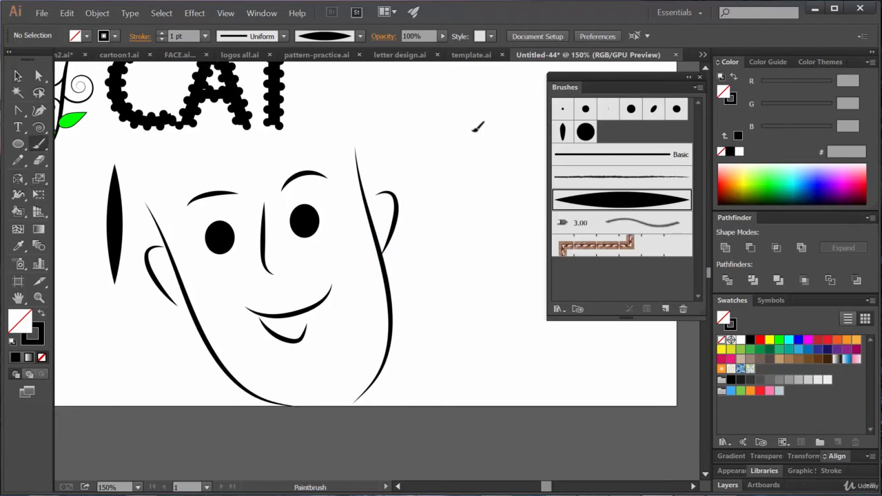
{"action": "left_click_drag", "start_coordinate": [474, 116], "coordinate": [470, 288]}
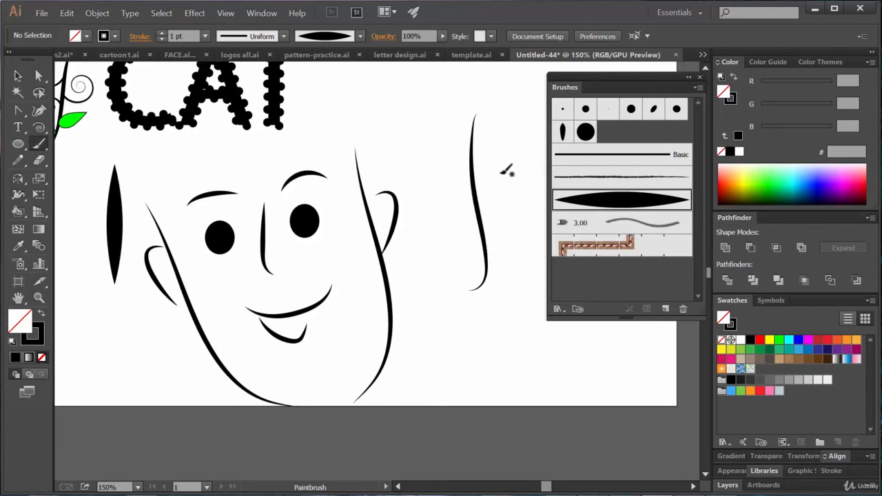
{"action": "mouse_move", "coordinate": [475, 187]}
{"action": "left_mouse_down"}
{"action": "mouse_move", "coordinate": [506, 192]}
{"action": "mouse_move", "coordinate": [505, 201]}
{"action": "left_mouse_up"}
{"action": "mouse_move", "coordinate": [476, 171]}
{"action": "left_mouse_down"}
{"action": "mouse_move", "coordinate": [495, 157]}
{"action": "mouse_move", "coordinate": [444, 181]}
{"action": "mouse_move", "coordinate": [443, 214]}
{"action": "left_mouse_up"}
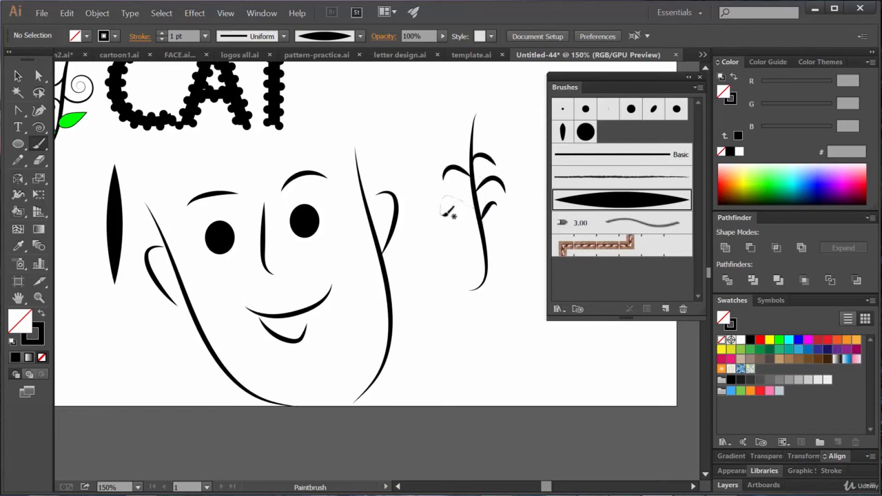
{"action": "left_click_drag", "start_coordinate": [481, 237], "coordinate": [458, 232]}
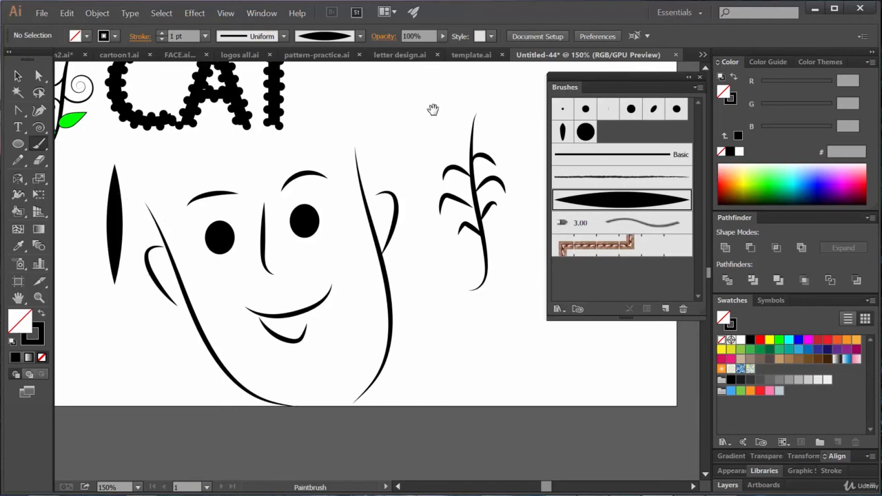
{"action": "mouse_move", "coordinate": [407, 127]}
{"action": "left_mouse_down"}
{"action": "mouse_move", "coordinate": [395, 151]}
{"action": "mouse_move", "coordinate": [349, 195]}
{"action": "mouse_move", "coordinate": [460, 125]}
{"action": "mouse_move", "coordinate": [383, 157]}
{"action": "left_mouse_up"}
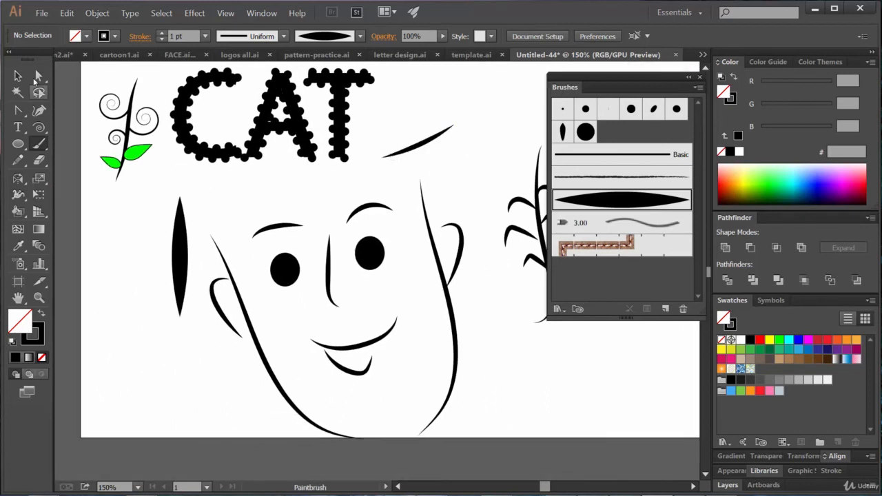
{"action": "key", "text": "a"}
{"action": "left_click", "coordinate": [436, 143]}
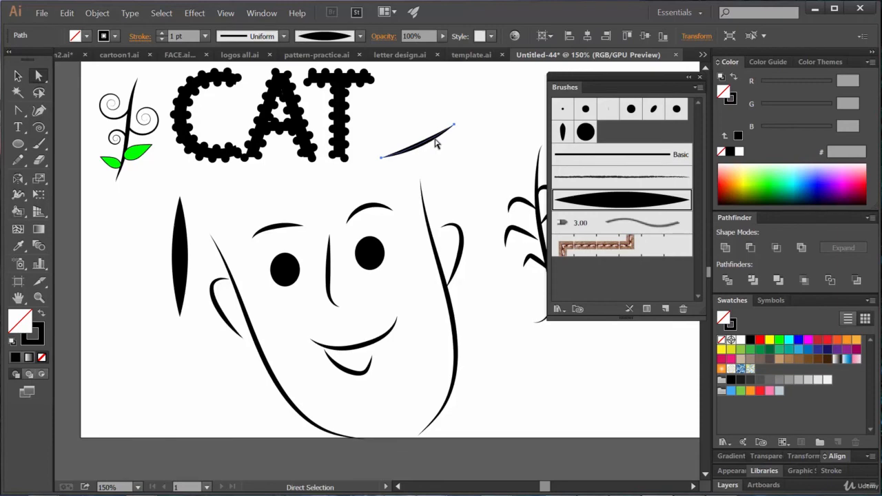
{"action": "key", "text": "Delete"}
Step: View the circular ornament in pattern-practice.ai, then return to the Untitled-44 document
{"action": "key", "text": "space"}
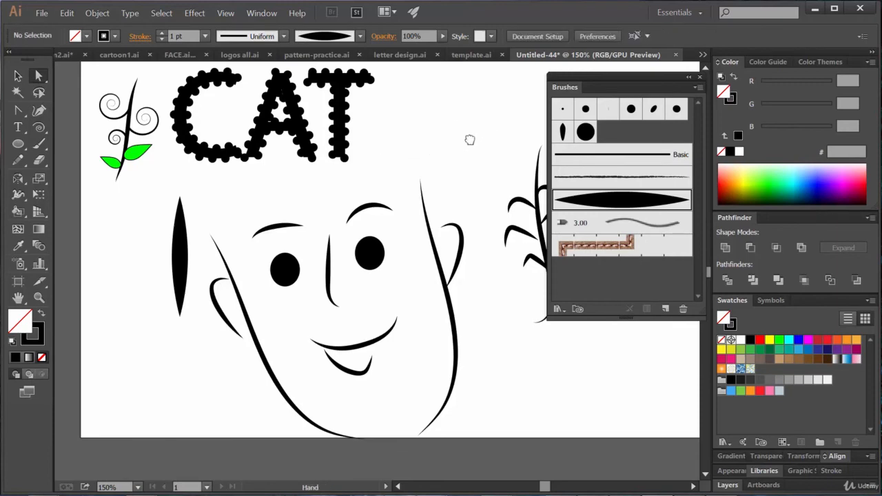
{"action": "left_click_drag", "start_coordinate": [469, 138], "coordinate": [401, 152]}
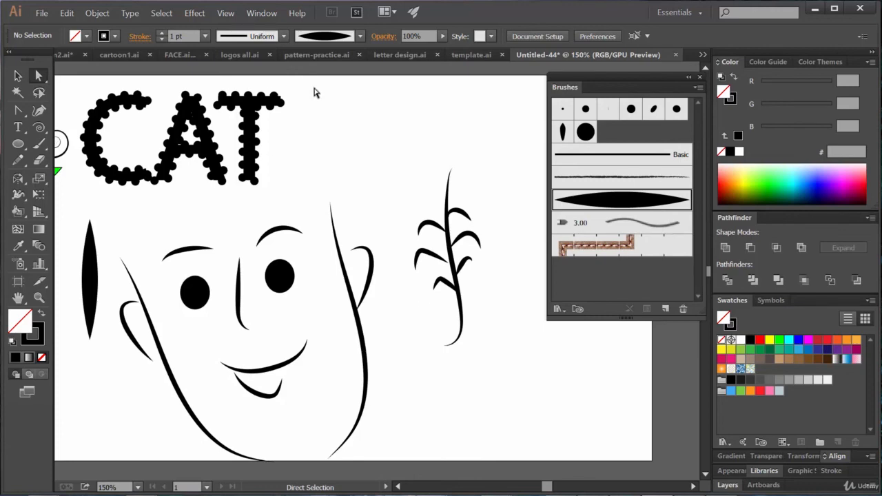
{"action": "left_click", "coordinate": [323, 55]}
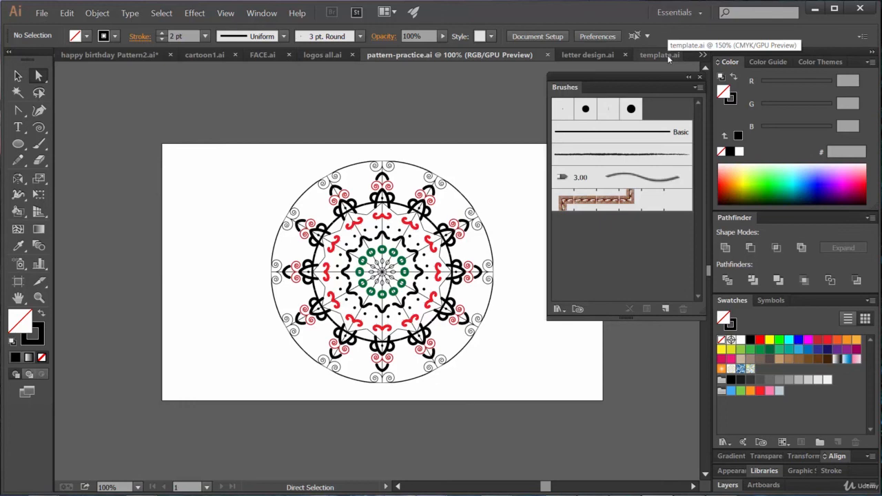
{"action": "left_click", "coordinate": [704, 55]}
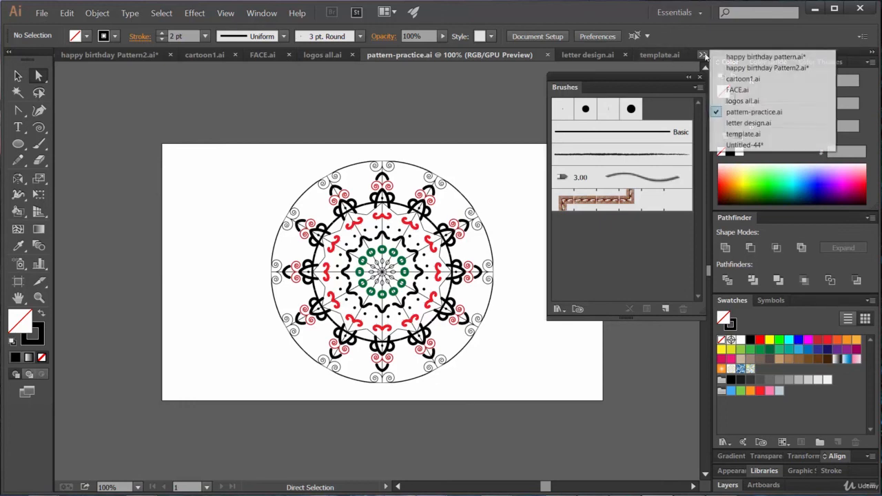
{"action": "left_click", "coordinate": [758, 145]}
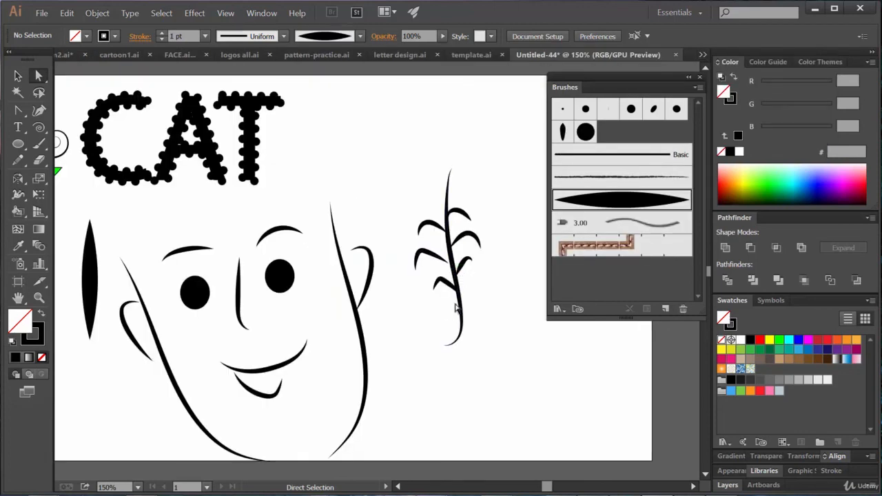
Step: Set the tapered art brush's fixed width to 14% and apply the change to the existing face and plant strokes
{"action": "left_click", "coordinate": [253, 178]}
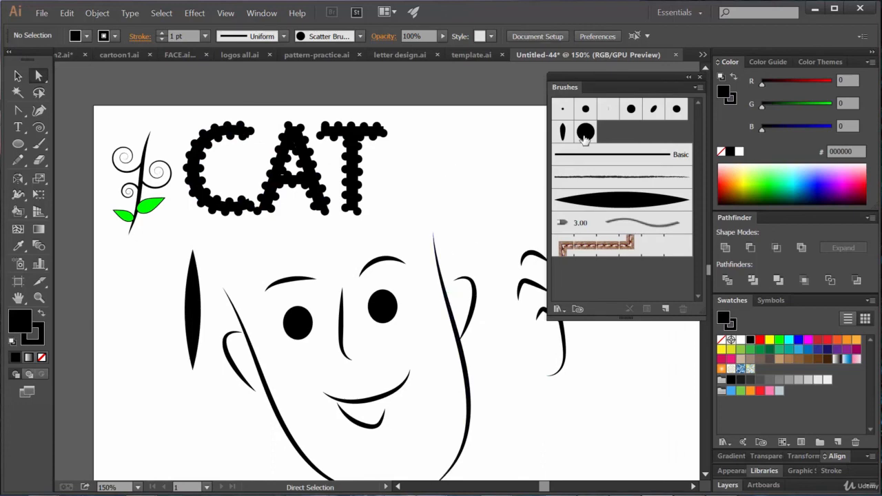
{"action": "double_click", "coordinate": [630, 201]}
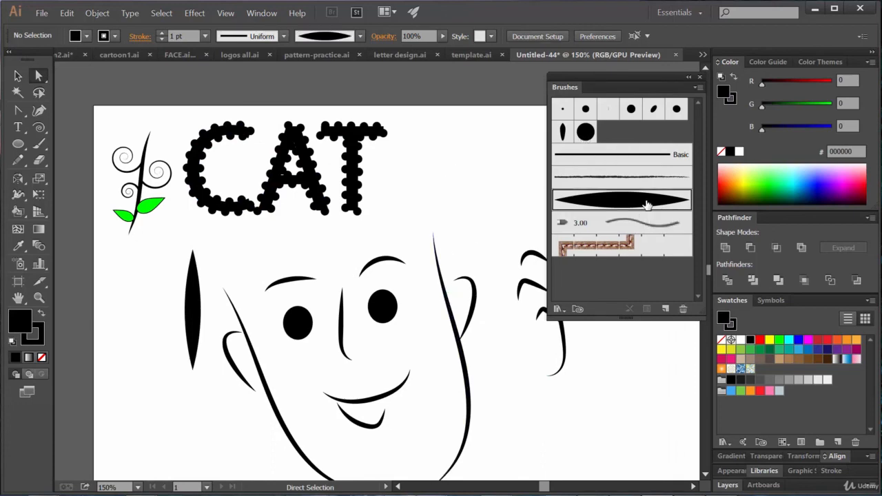
{"action": "left_click_drag", "start_coordinate": [516, 29], "coordinate": [705, 45]}
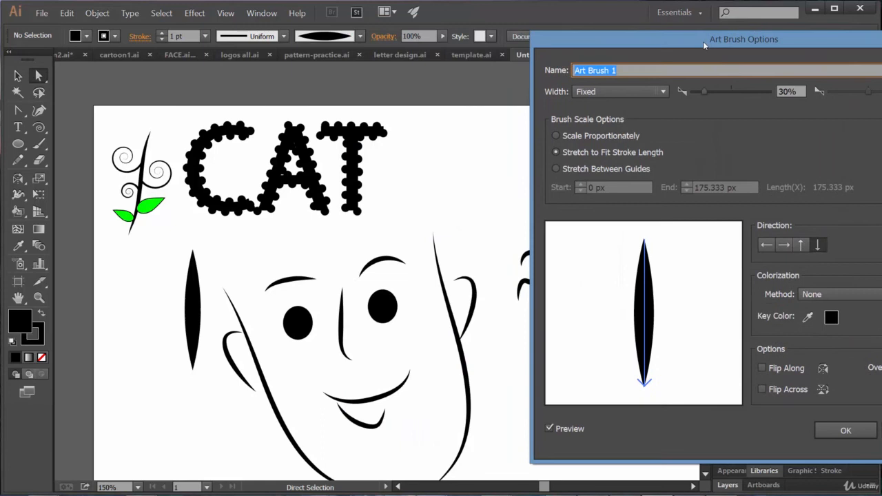
{"action": "left_click", "coordinate": [699, 93]}
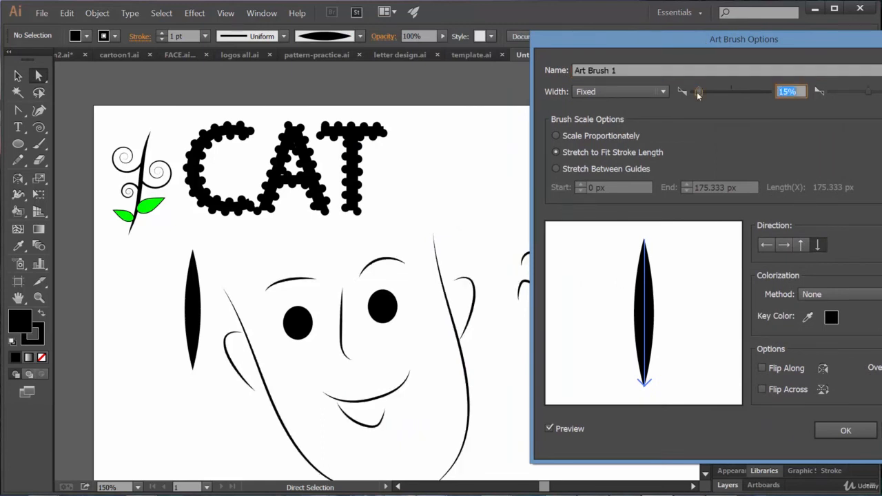
{"action": "left_click_drag", "start_coordinate": [697, 92], "coordinate": [695, 91]}
{"action": "left_click_drag", "start_coordinate": [672, 39], "coordinate": [534, 16]}
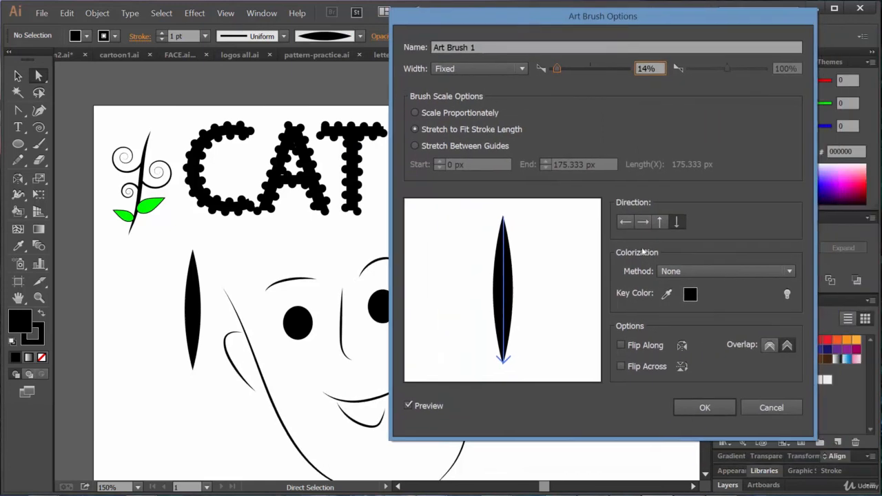
{"action": "left_click", "coordinate": [705, 408]}
{"action": "left_click", "coordinate": [608, 248]}
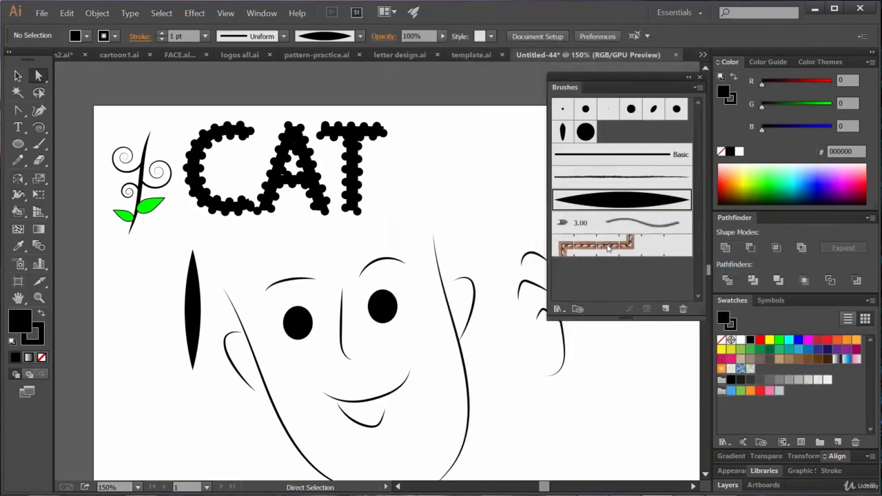
{"action": "key", "text": "space"}
{"action": "left_click_drag", "start_coordinate": [498, 319], "coordinate": [282, 365]}
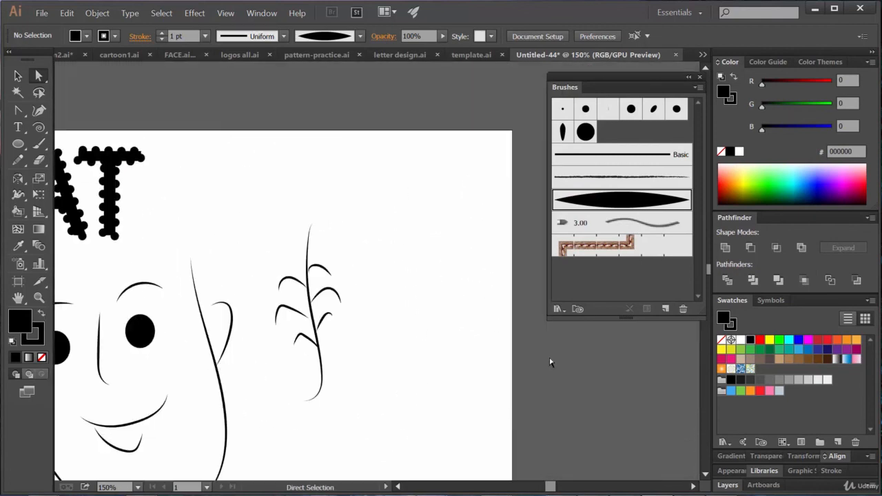